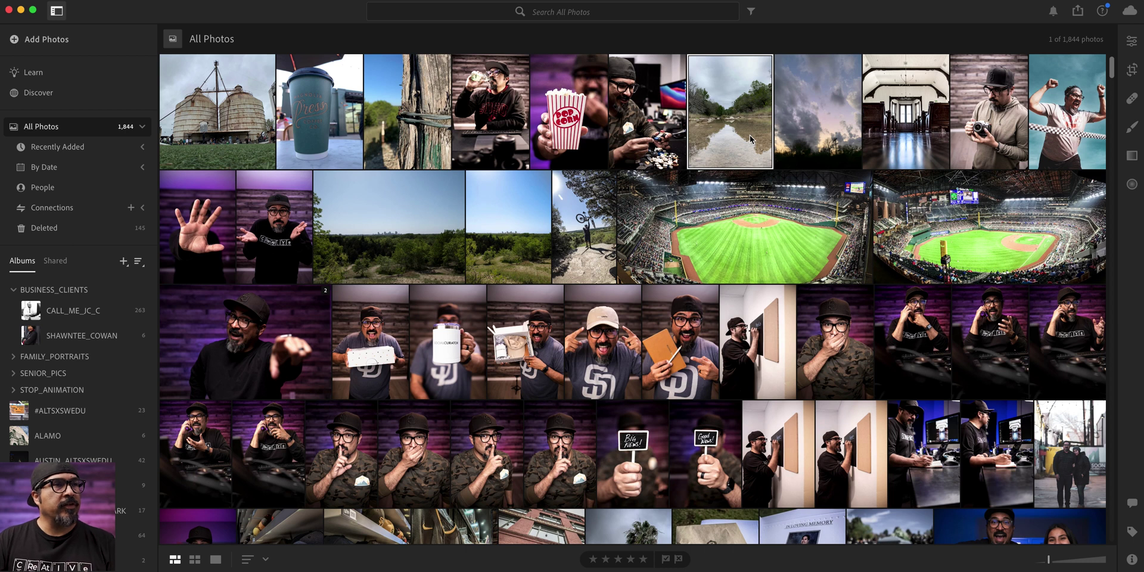
Open the river reflection photo for editing and show the Presets list.
left_click(1133, 44)
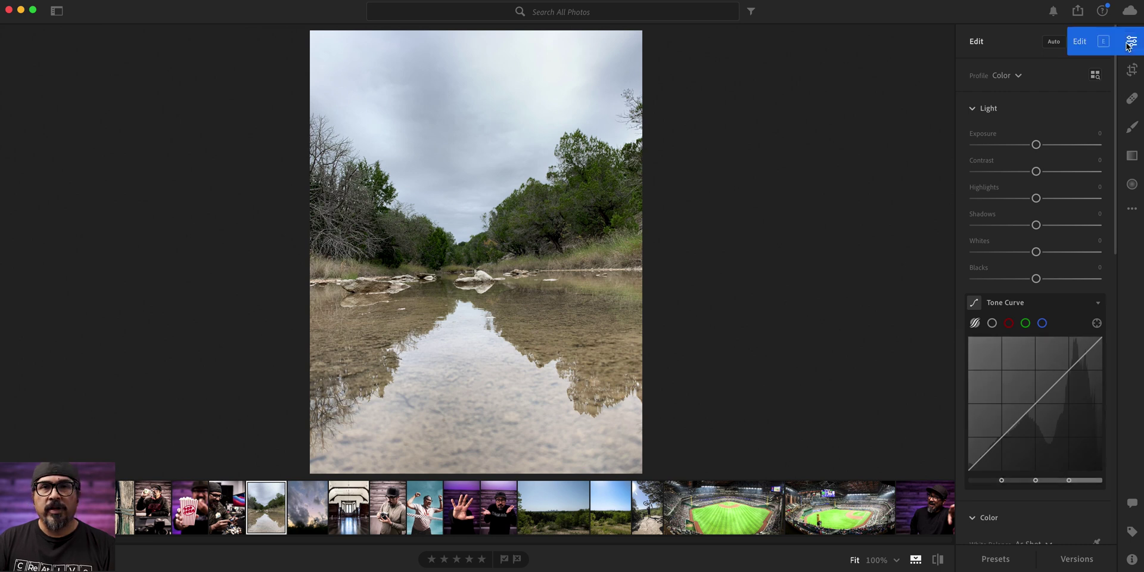
left_click(998, 560)
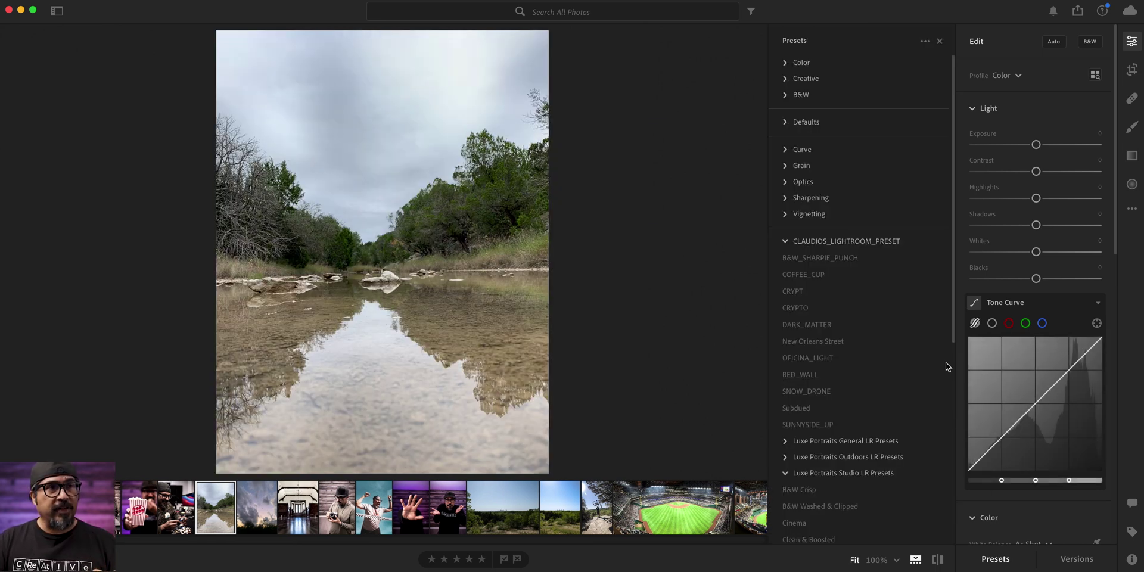
Collapse the Color and Luxe Portraits preset groups, then expand CLAUDIOS_LIGHTROOM_PRESET.
left_click(786, 241)
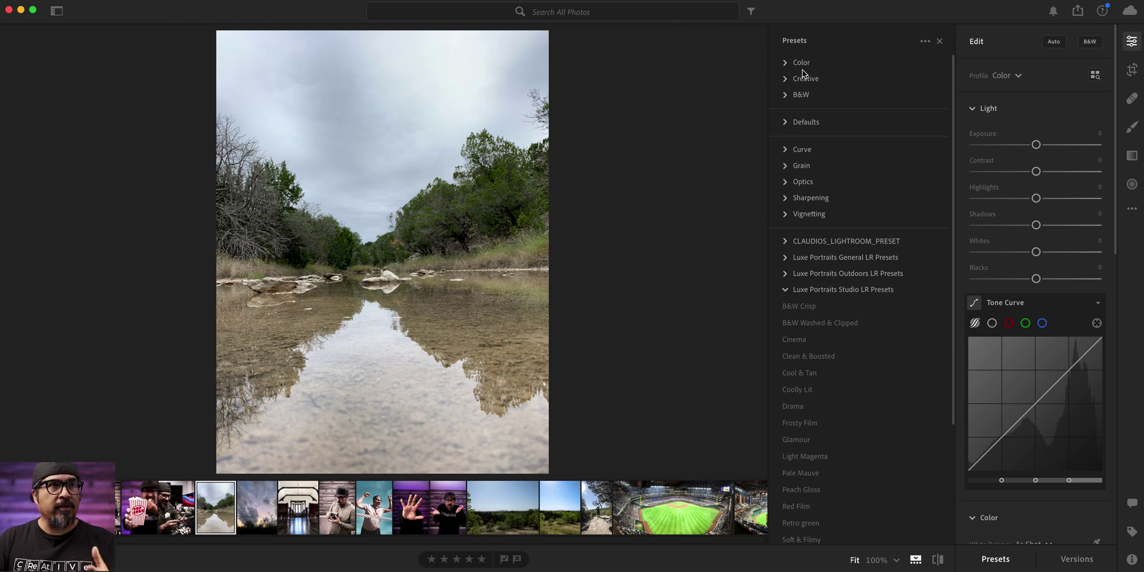
left_click(785, 64)
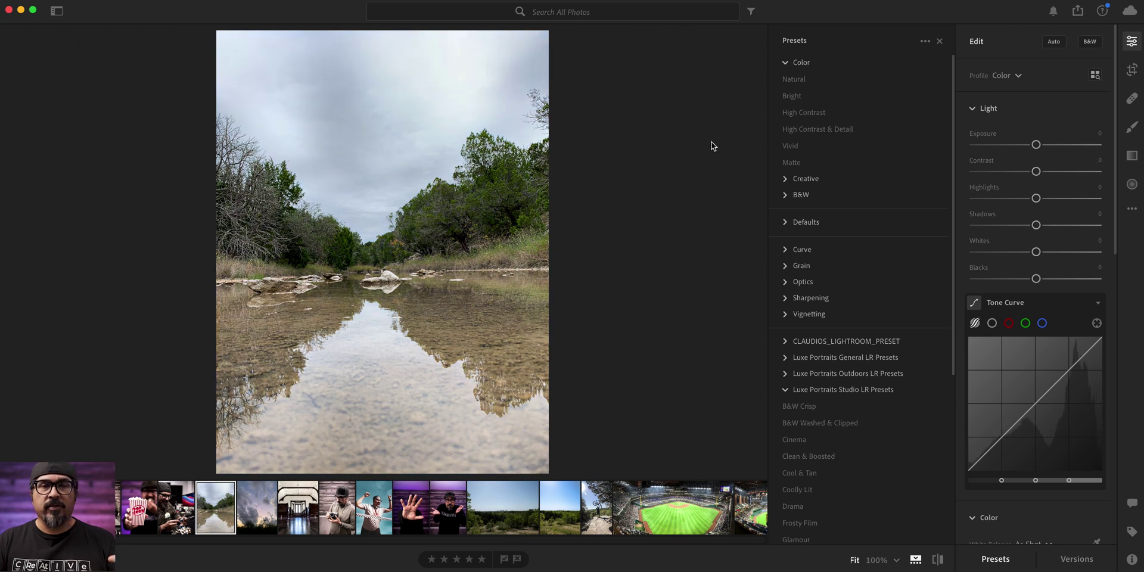
left_click(786, 63)
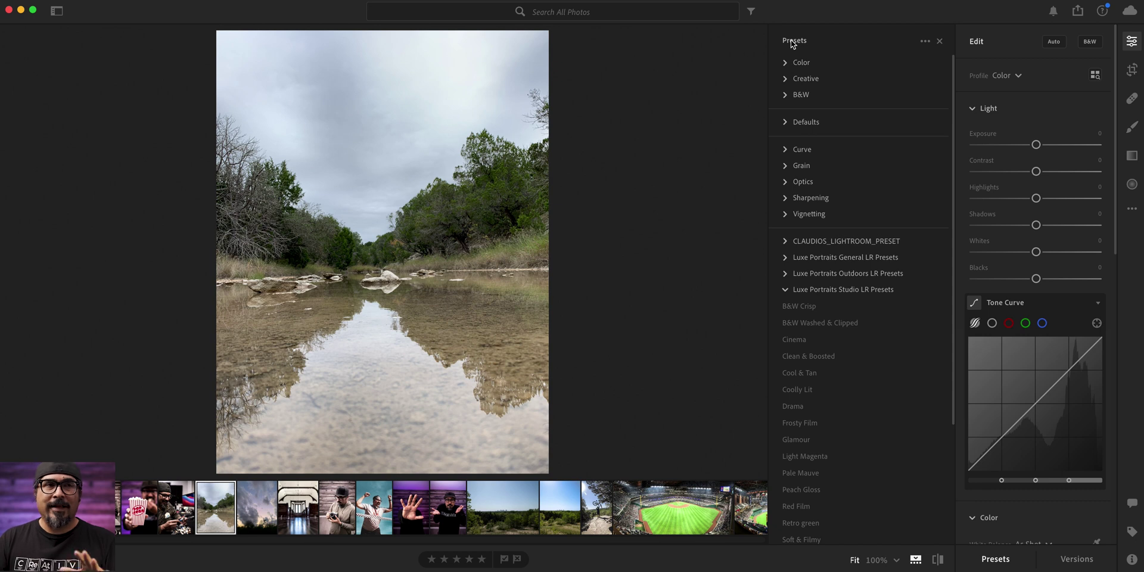
left_click(786, 290)
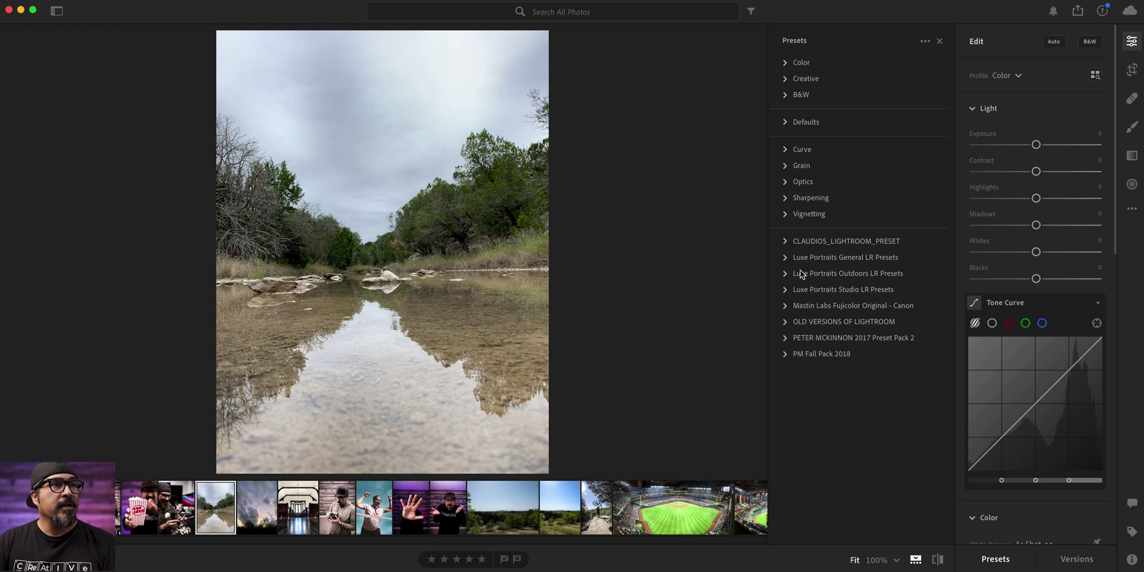
left_click(785, 241)
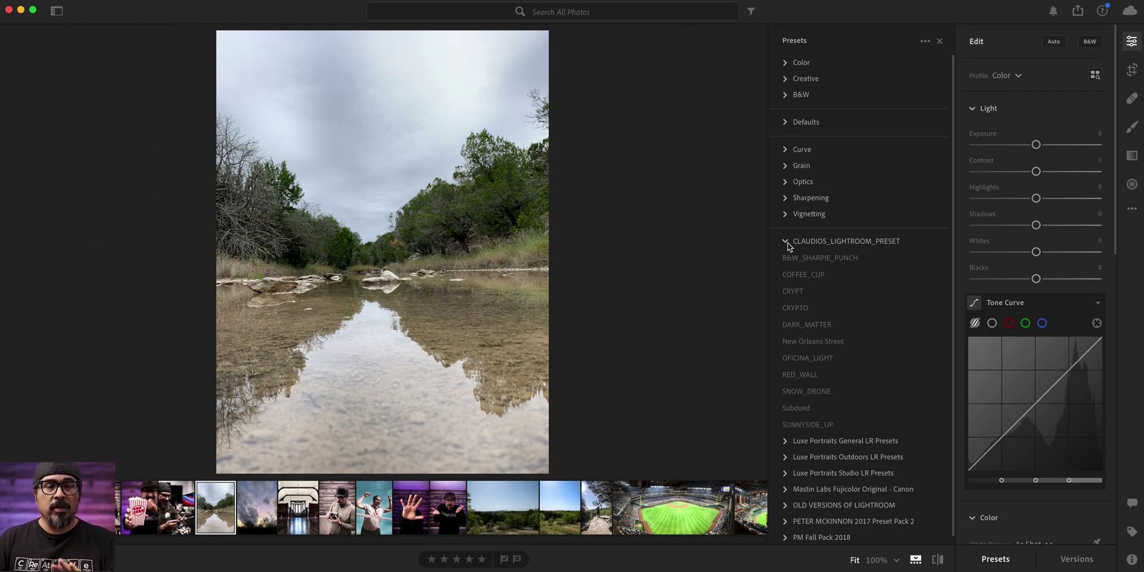
Preview B&W_SHARPIE_PUNCH, COFFEE_CUP, CRYPT, DARK_MATTER, New Orleans Street, OFICINA_LIGHT and RED_WALL on the river photo.
left_click(800, 262)
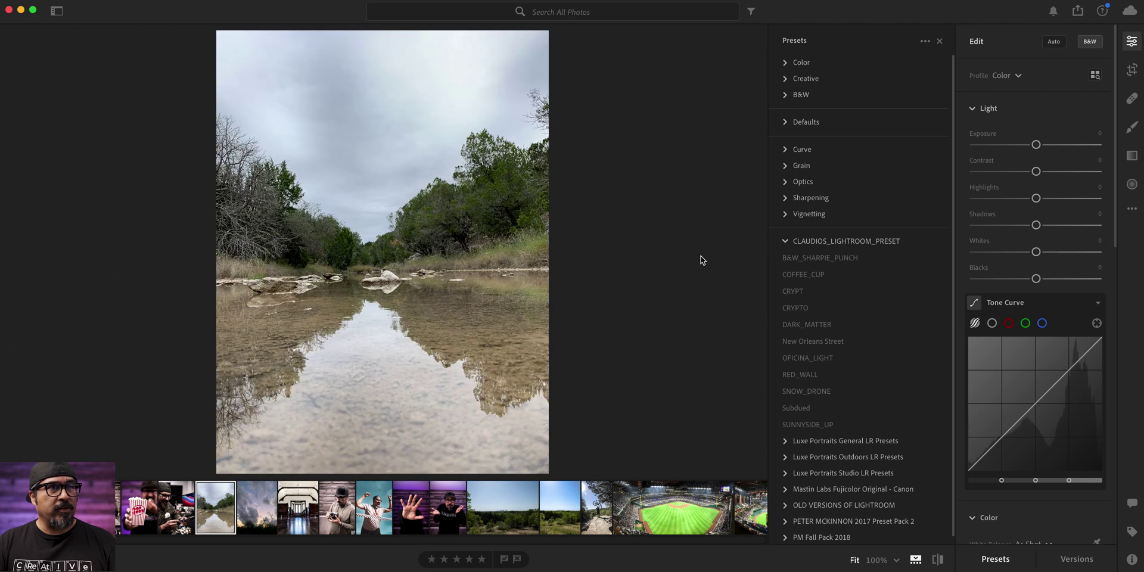
left_click(814, 257)
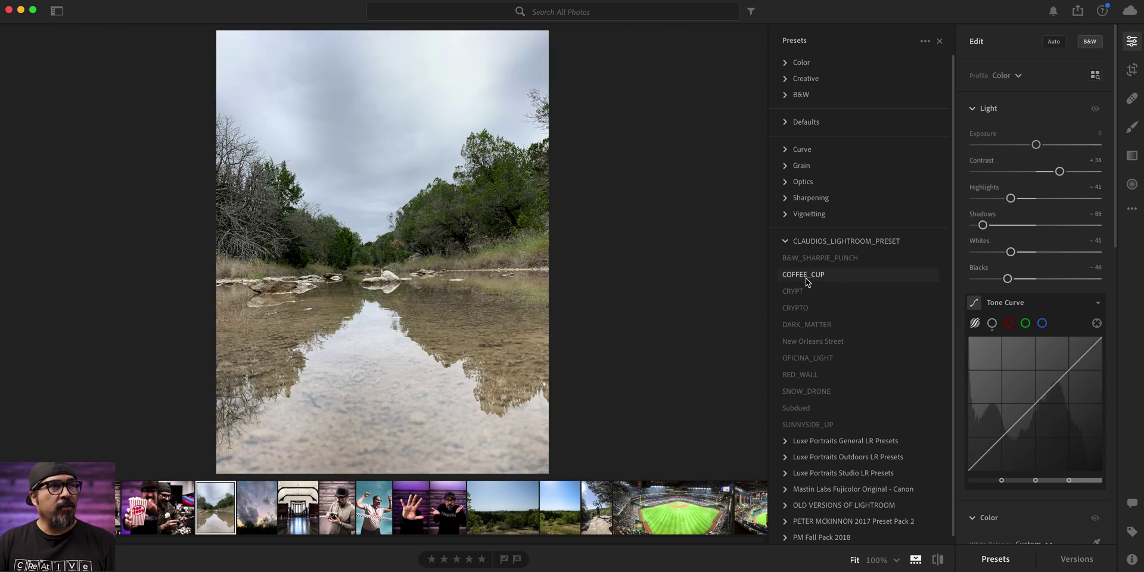
left_click(805, 277)
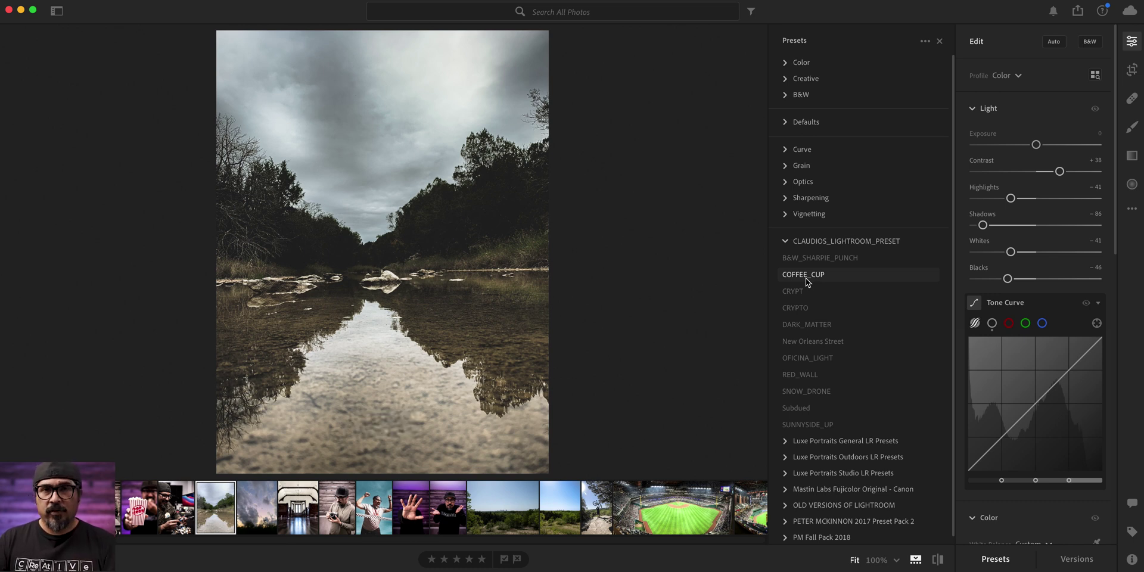
left_click(801, 293)
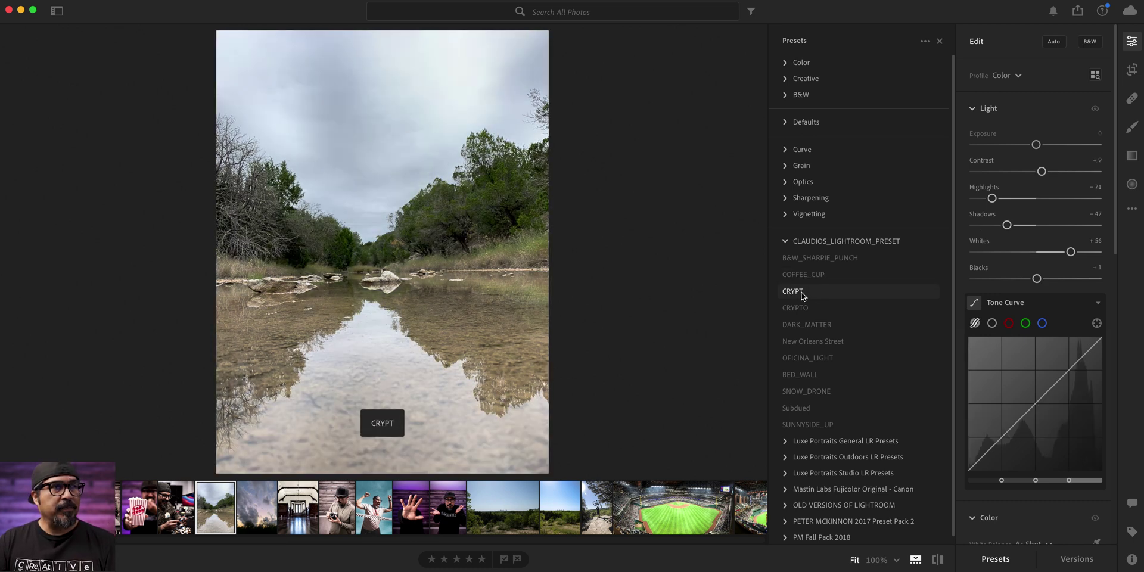
left_click(802, 326)
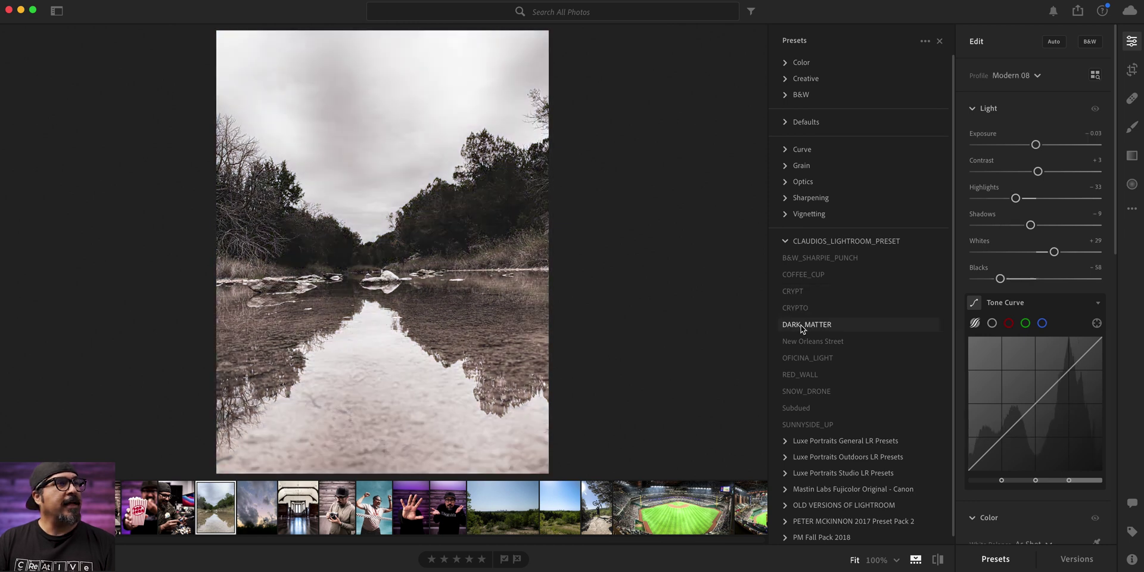
left_click(802, 343)
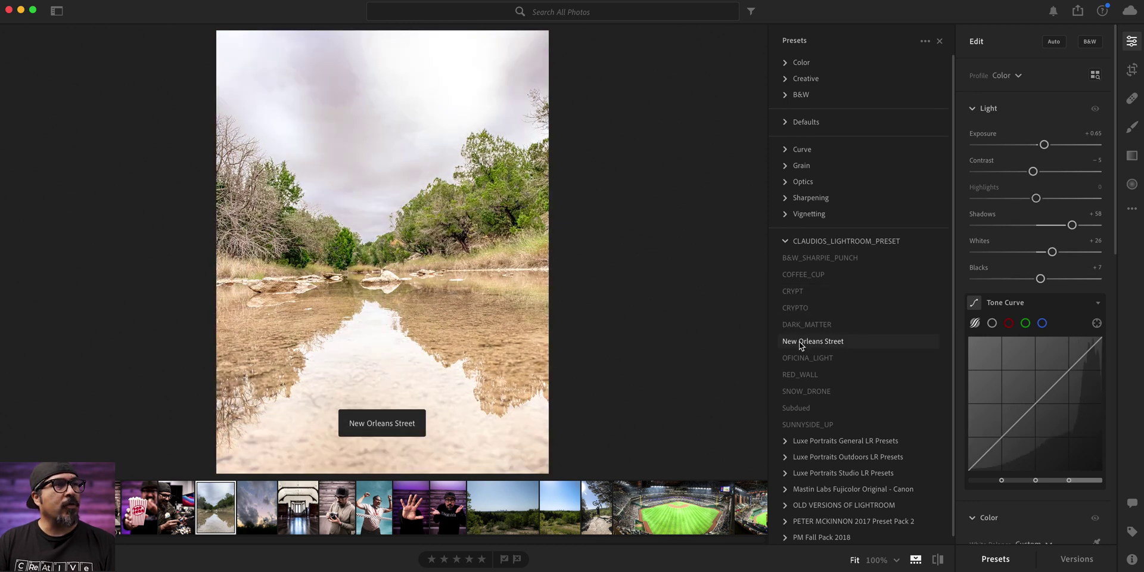
left_click(802, 359)
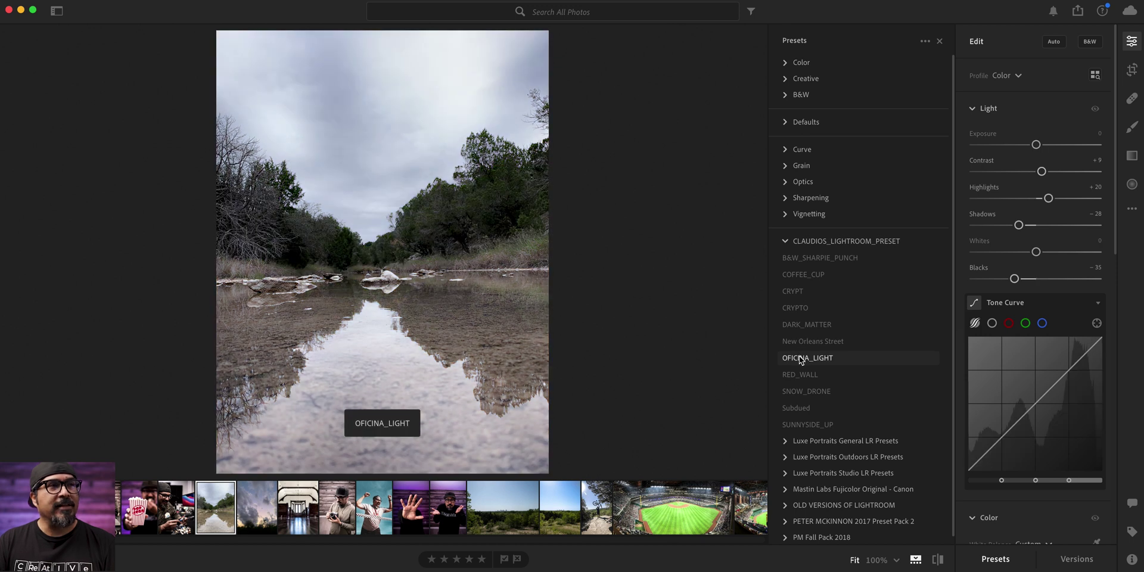
left_click(797, 376)
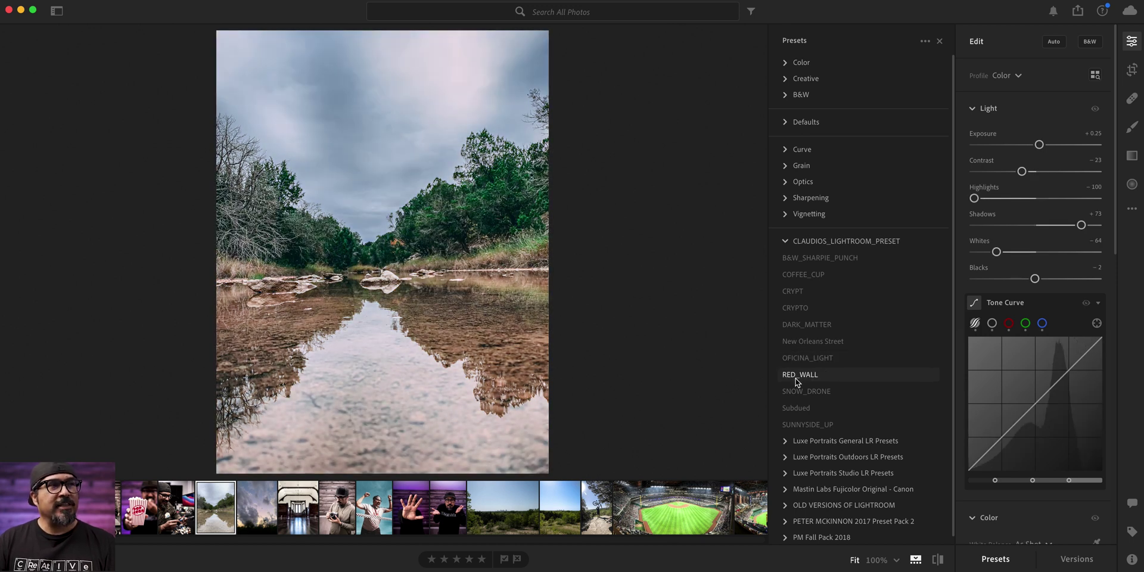
Compare Subdued, SNOW_DRONE, SUNNYSIDE_UP and OFICINA_LIGHT, keep SNOW_DRONE, and return to the grid.
left_click(796, 406)
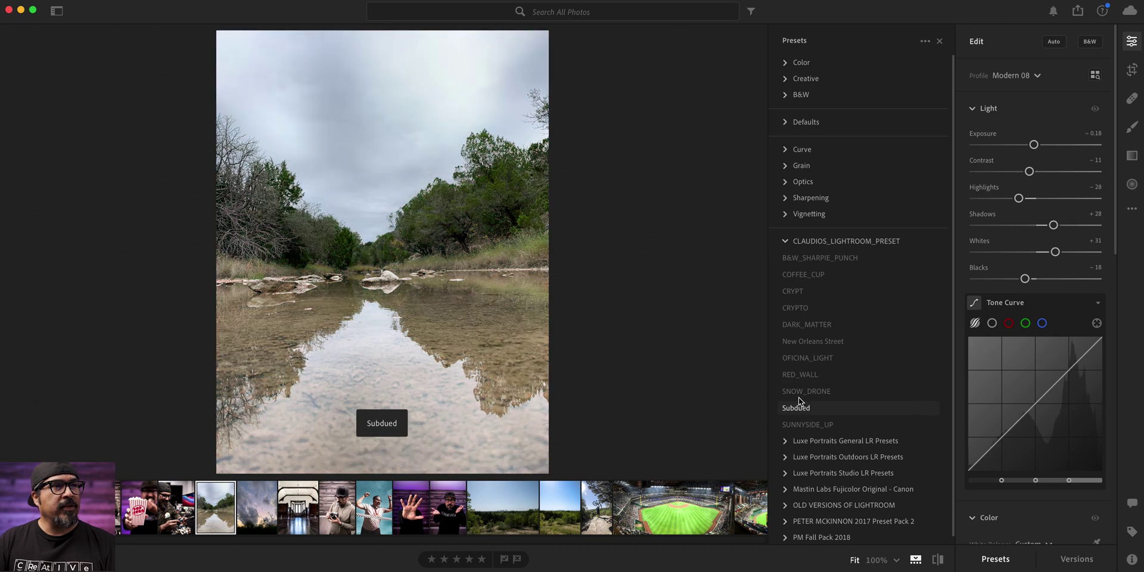
left_click(800, 395)
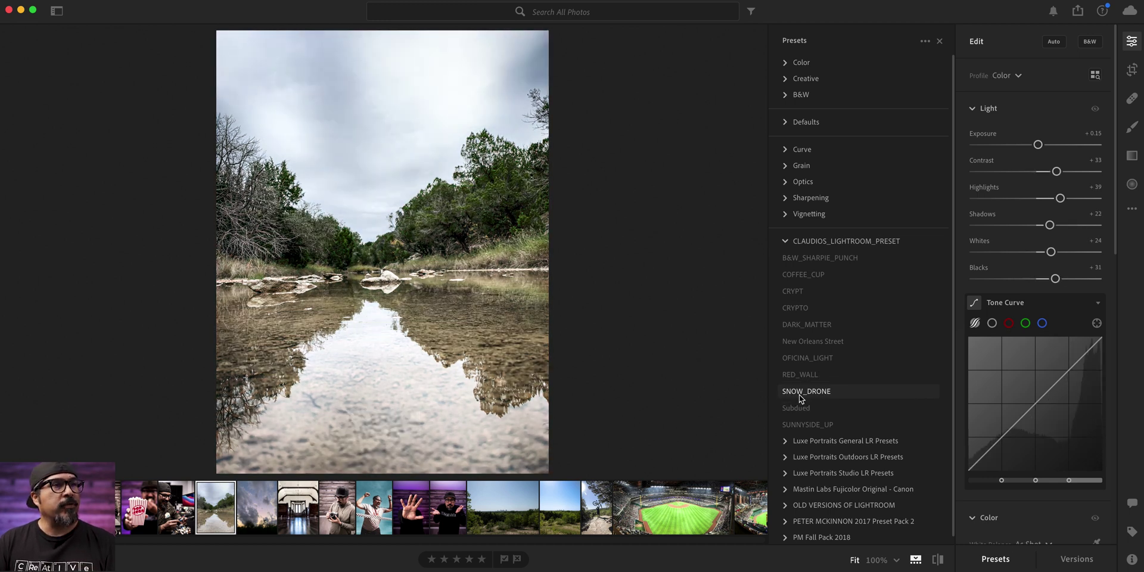
left_click(797, 408)
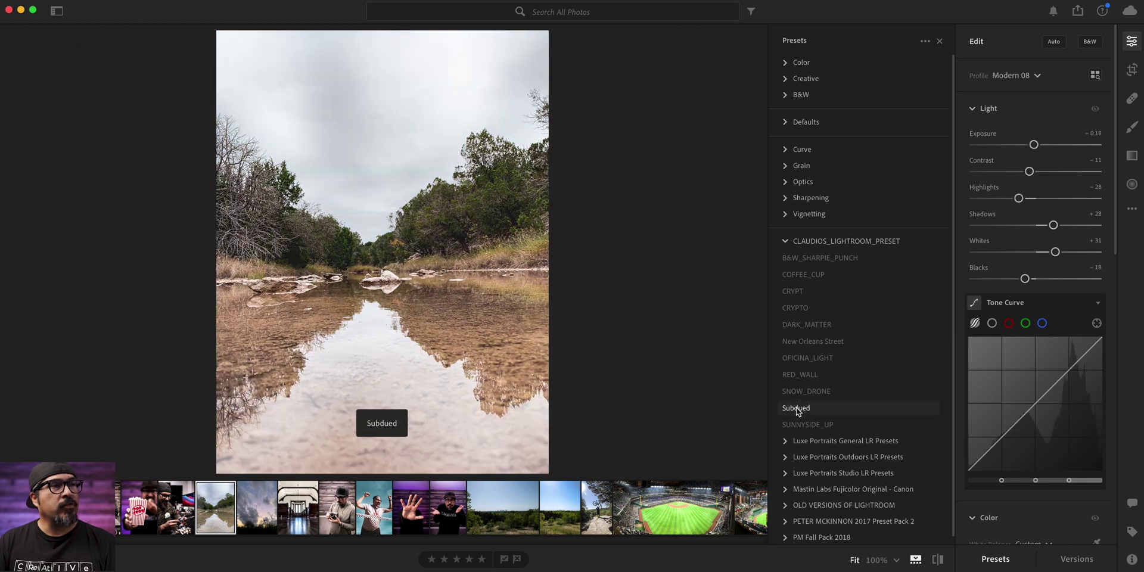
left_click(796, 427)
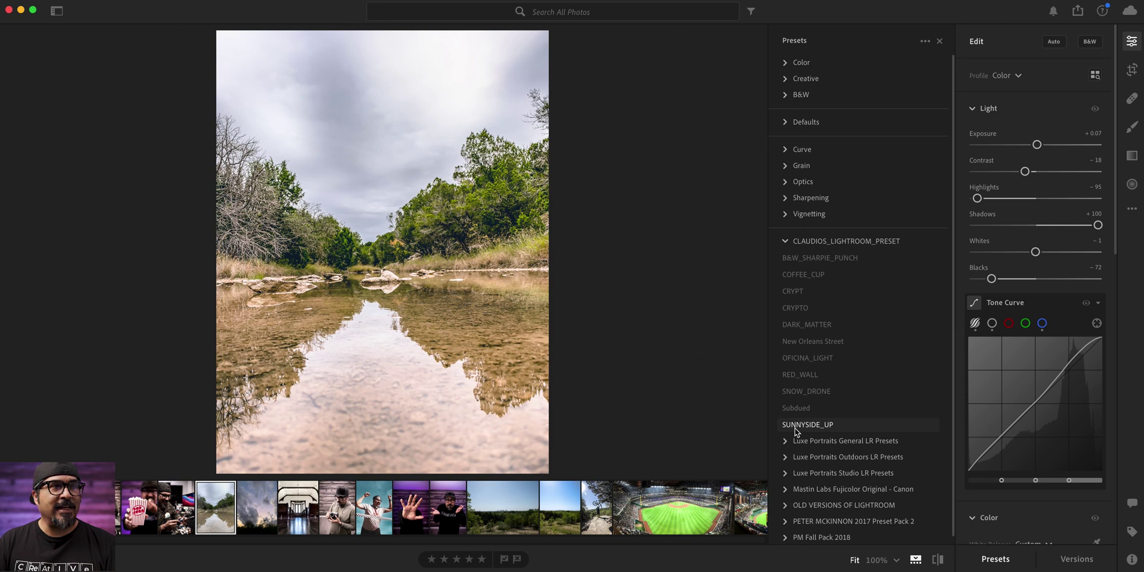
left_click(822, 362)
left_click(816, 390)
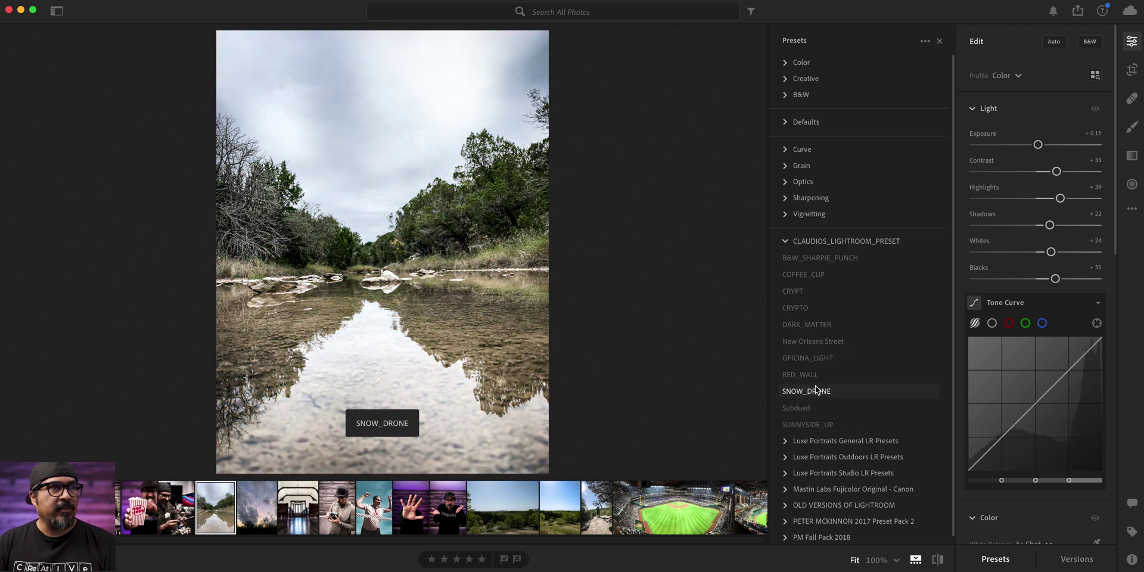
left_click(814, 390)
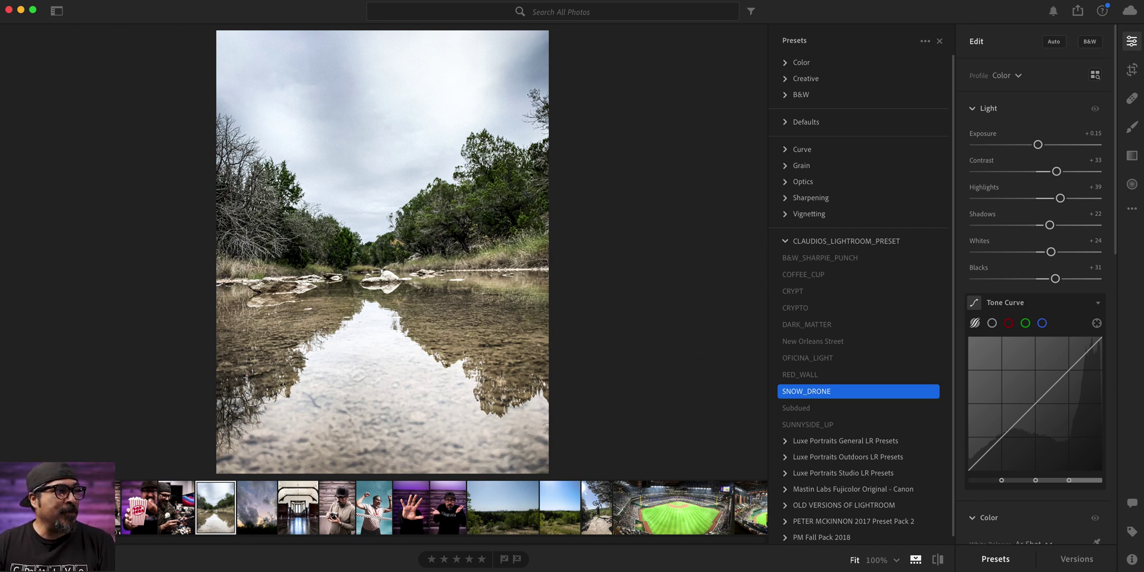
key("g")
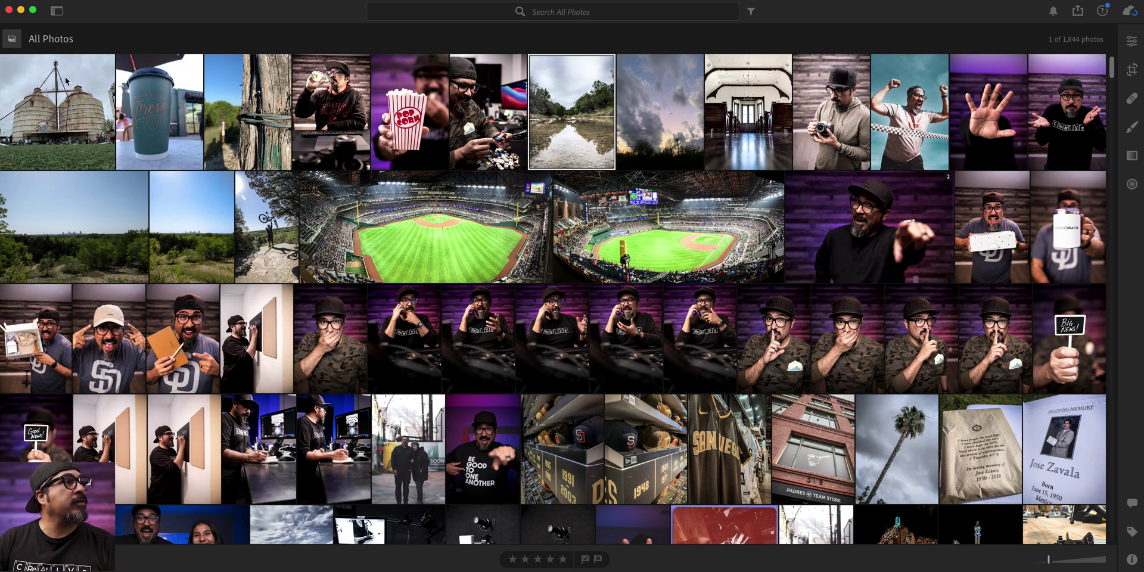
Open the grain silos photo in loupe view with its edit adjustments showing.
left_click(67, 114)
double_click(67, 114)
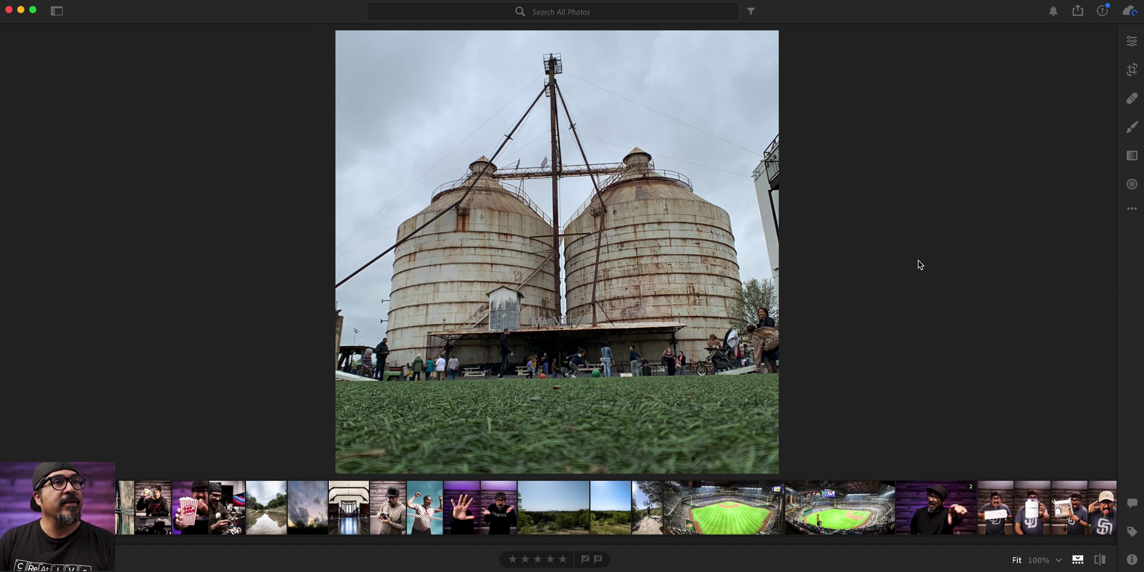
left_click(1132, 41)
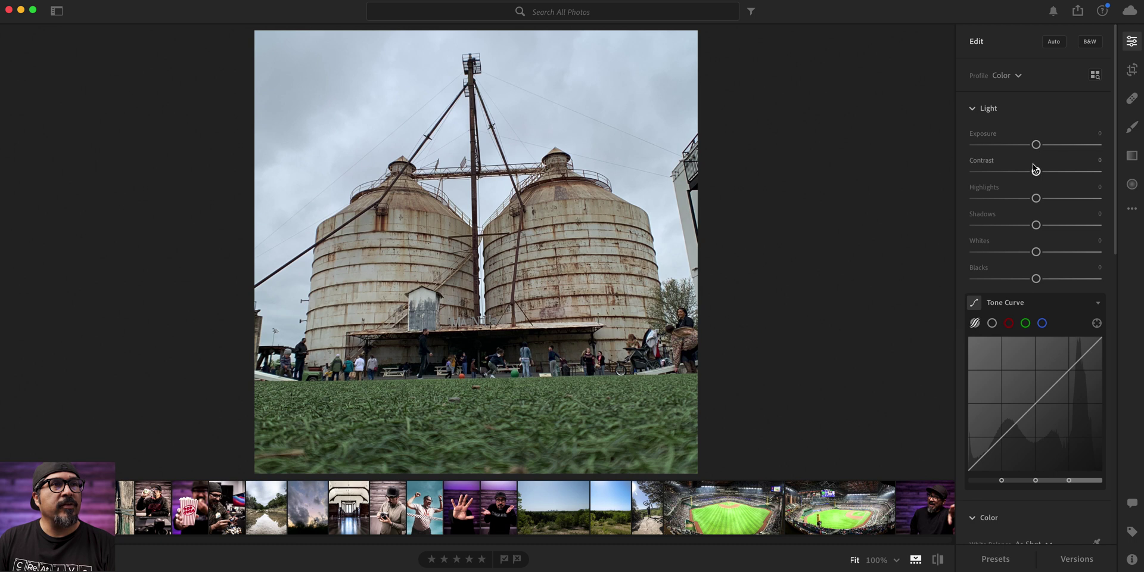
Set Light to Exposure −0.32, Contrast +26, Highlights +8, Shadows +24, Whites +23, Blacks −33.
left_click_drag(1037, 173, 1032, 146)
left_click_drag(1036, 224, 1053, 201)
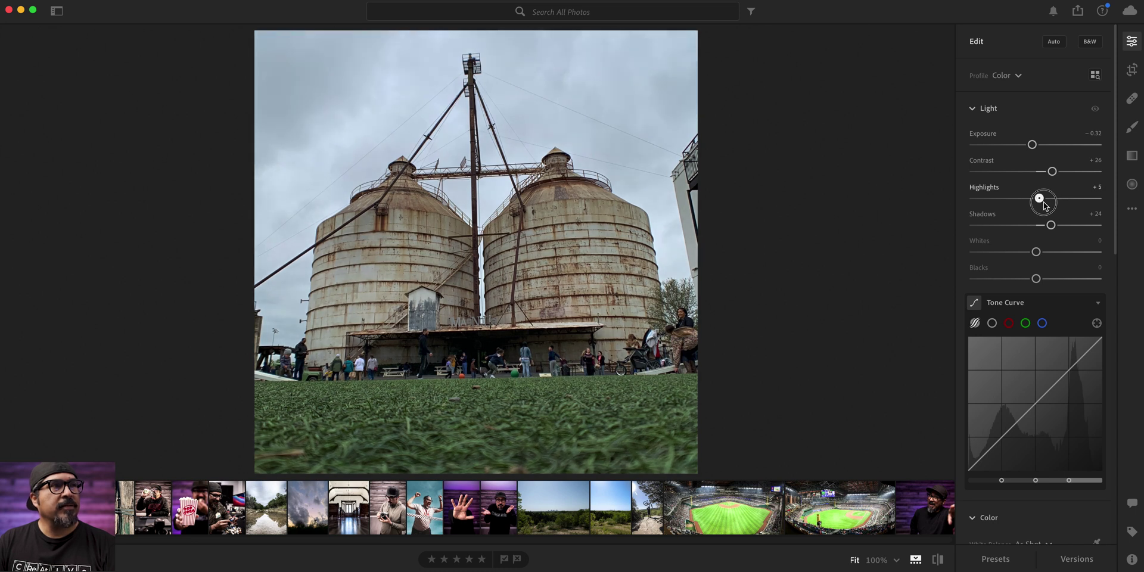
left_click_drag(1044, 205, 1044, 199)
left_click_drag(1035, 253, 1016, 284)
left_click_drag(1113, 191, 1113, 367)
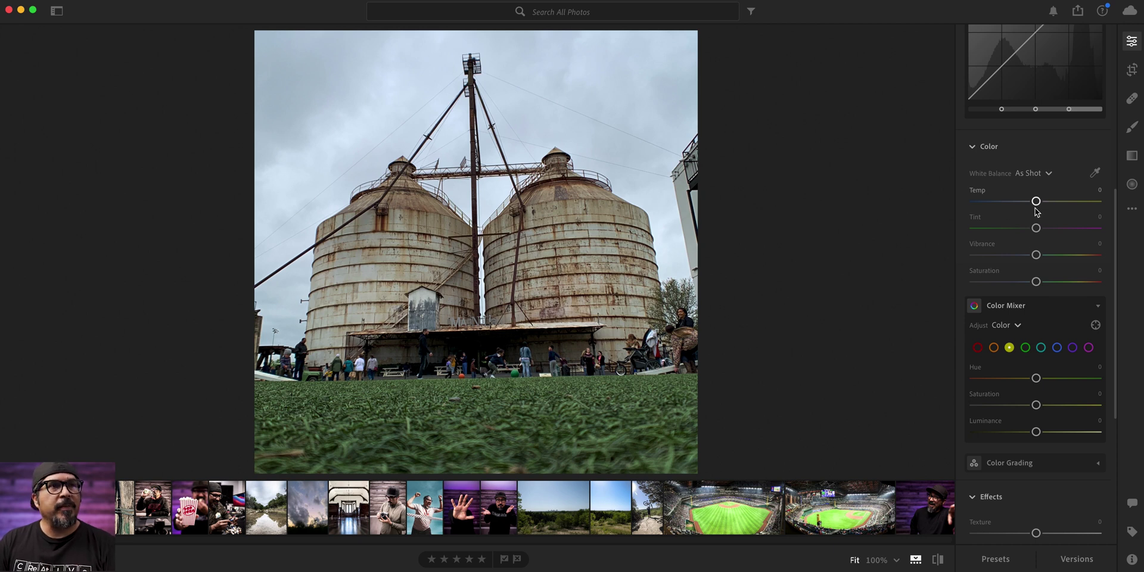
Lower Saturation to −18, boost green and red saturation in the Color Mixer, and raise Texture.
left_click_drag(1038, 284, 1028, 292)
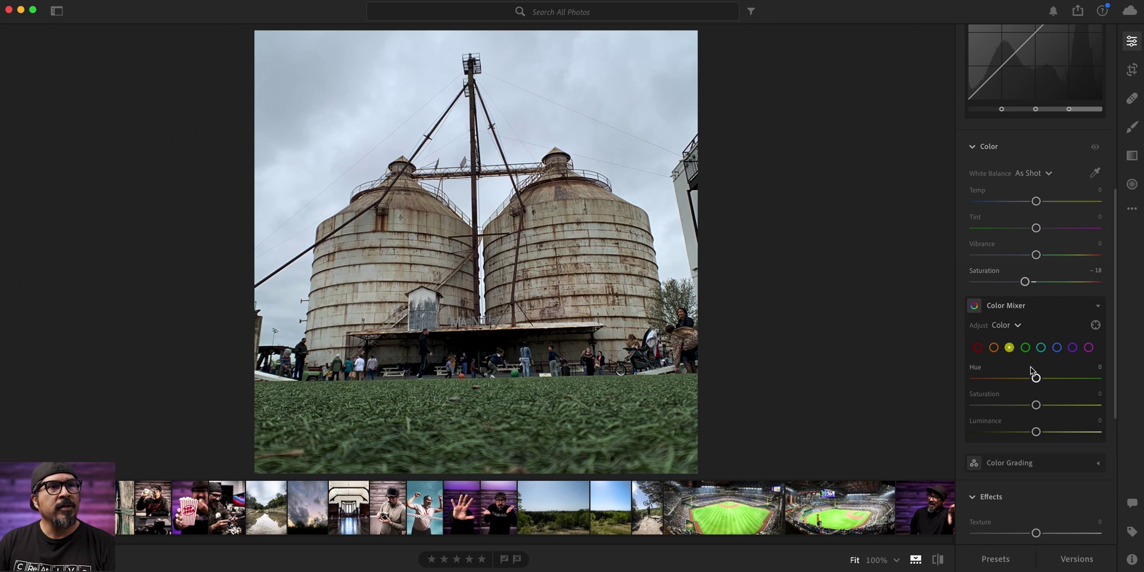
left_click(1025, 347)
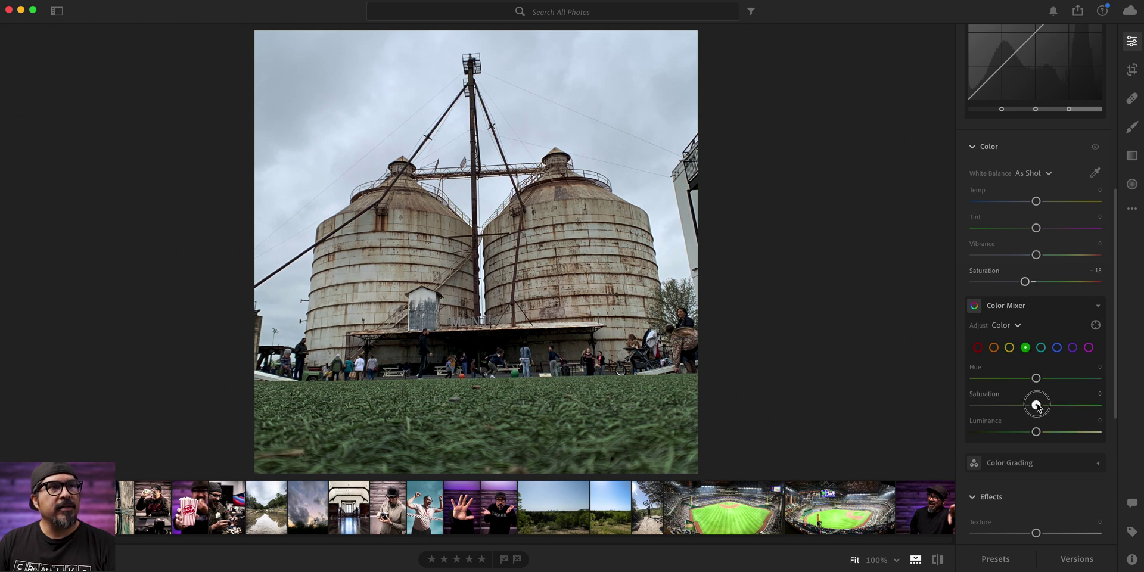
left_click_drag(1036, 405, 1078, 405)
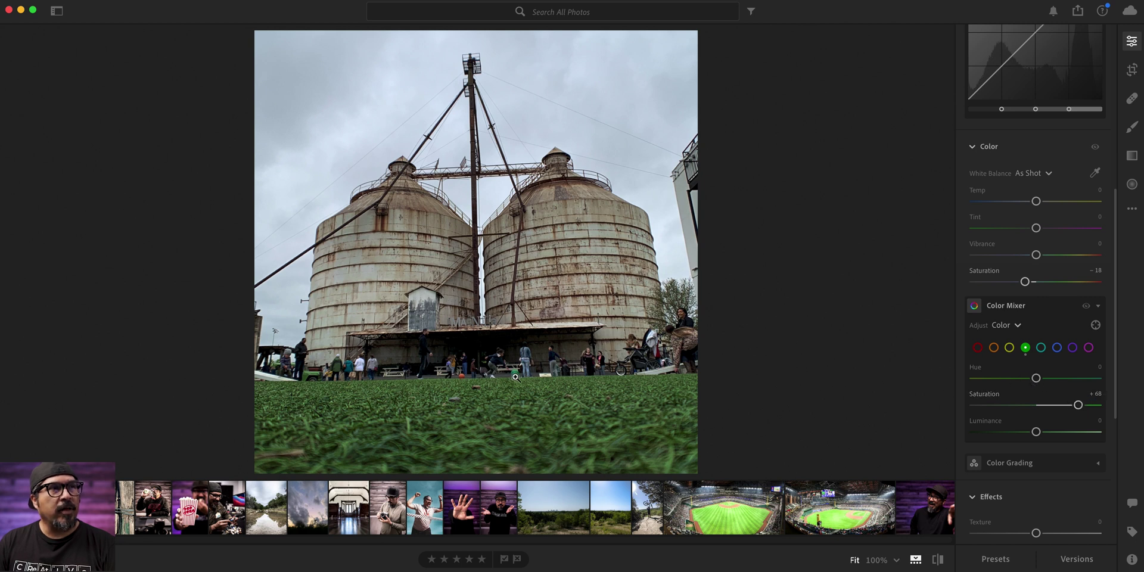
left_click(978, 347)
mouse_move(1040, 410)
left_mouse_down()
mouse_move(1081, 403)
mouse_move(967, 409)
mouse_move(1053, 409)
left_mouse_up()
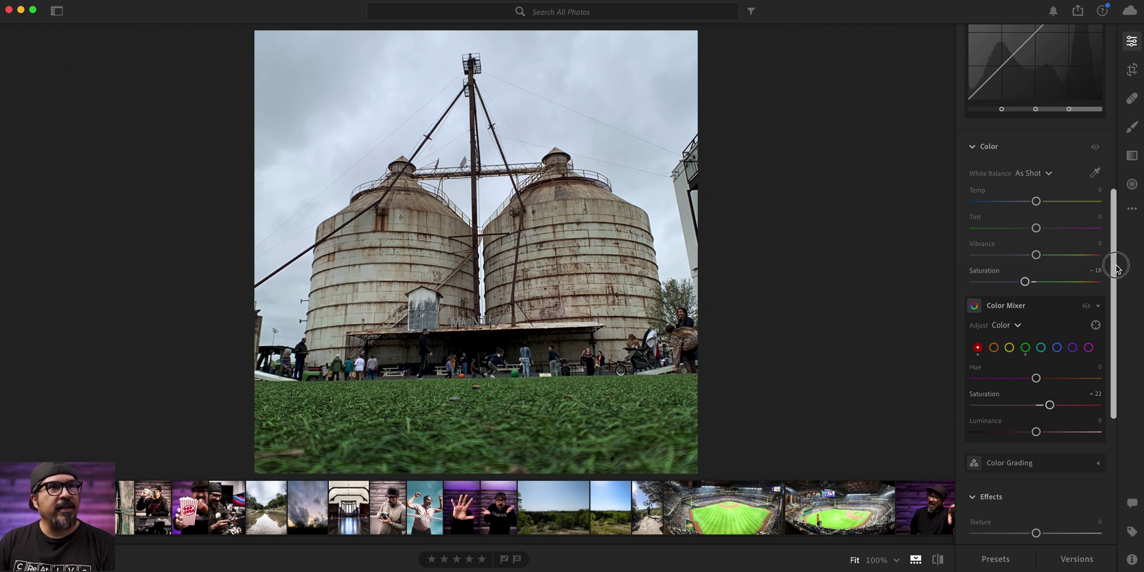
left_click_drag(1116, 263, 1108, 387)
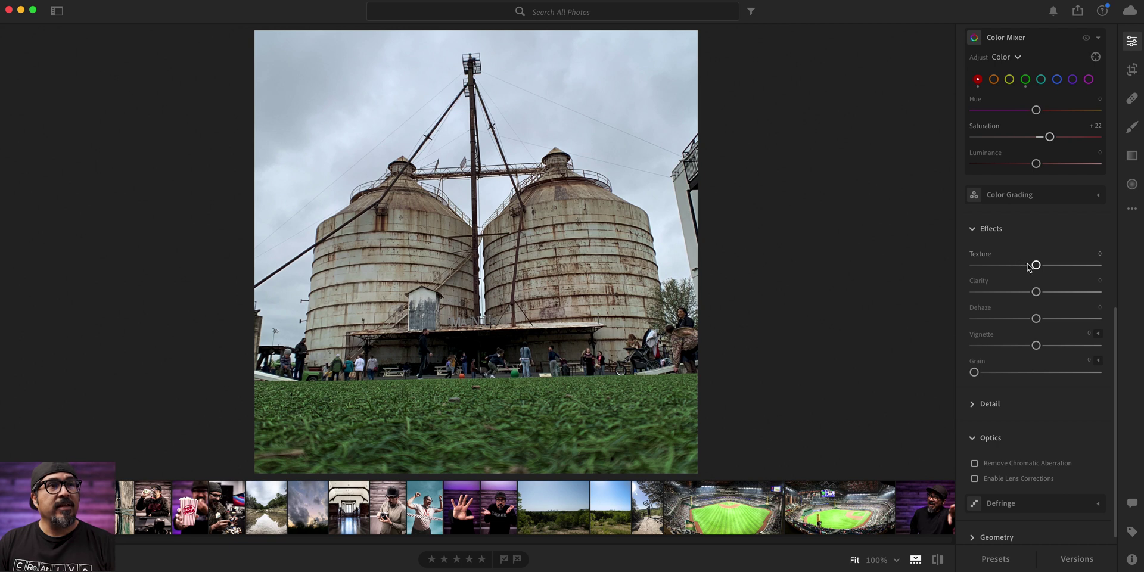
left_click_drag(1037, 265, 1047, 265)
At 100% zoom, fine-tune Effects to Texture +27, Clarity +22 and Dehaze +9, then fit the view.
left_click(566, 259)
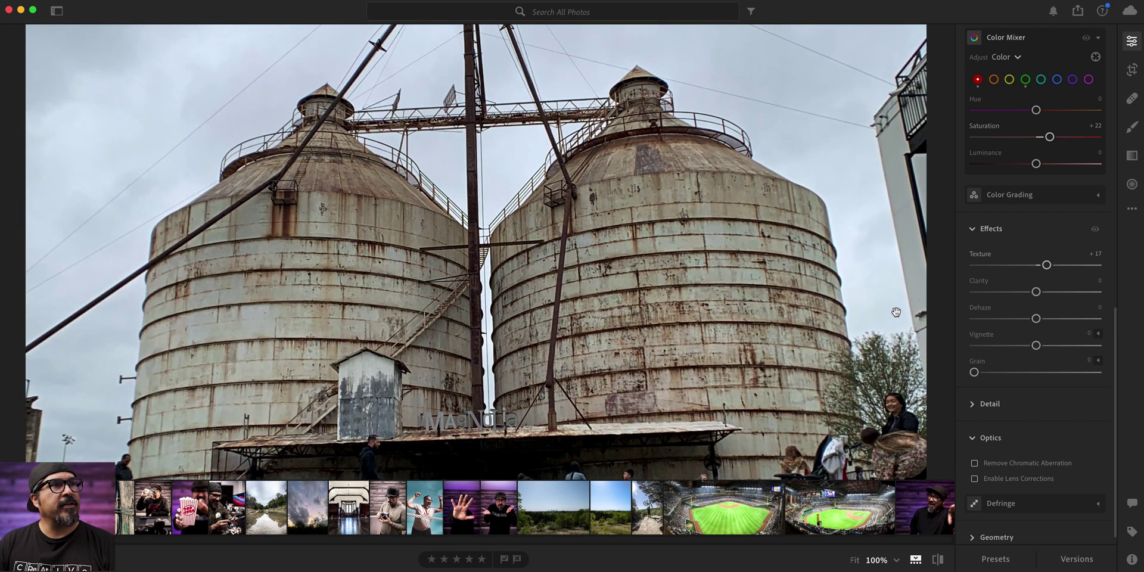
left_click_drag(1047, 266, 930, 280)
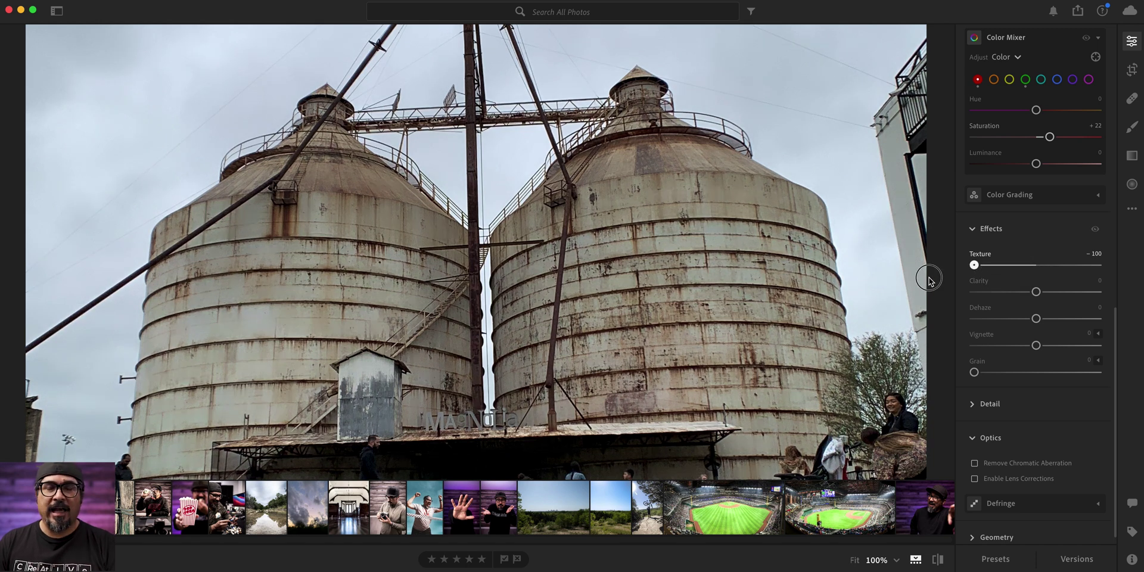
left_click_drag(930, 280, 1098, 265)
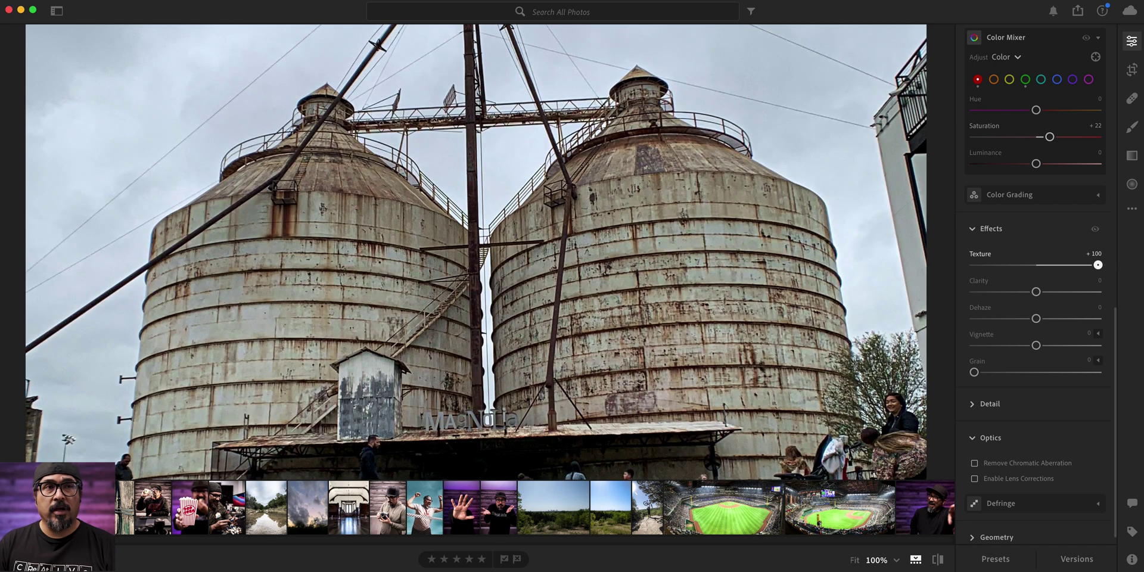
left_click_drag(1098, 265, 1046, 328)
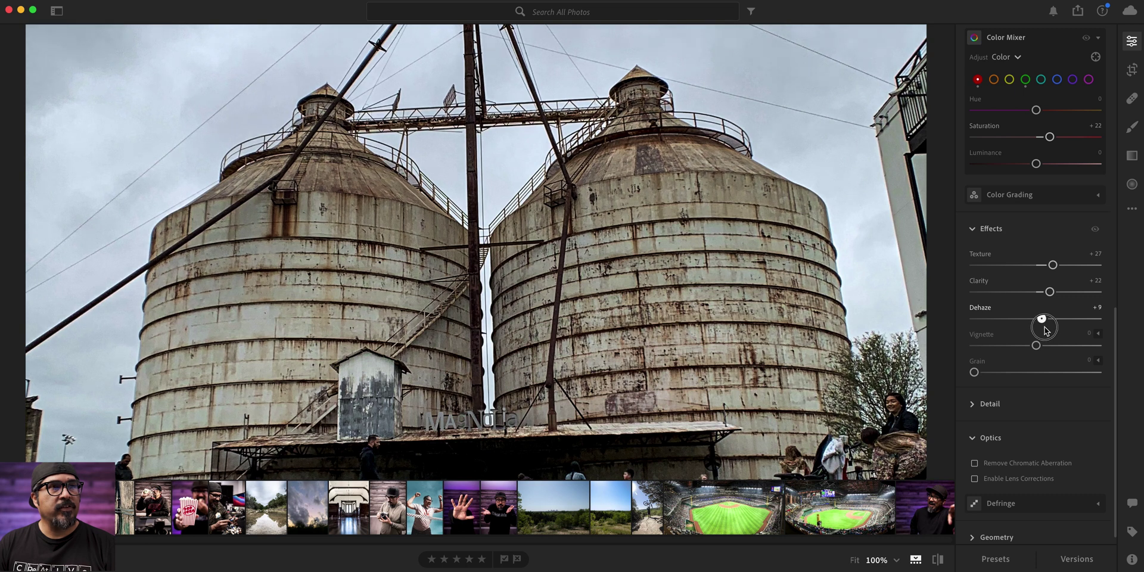
left_click(664, 288)
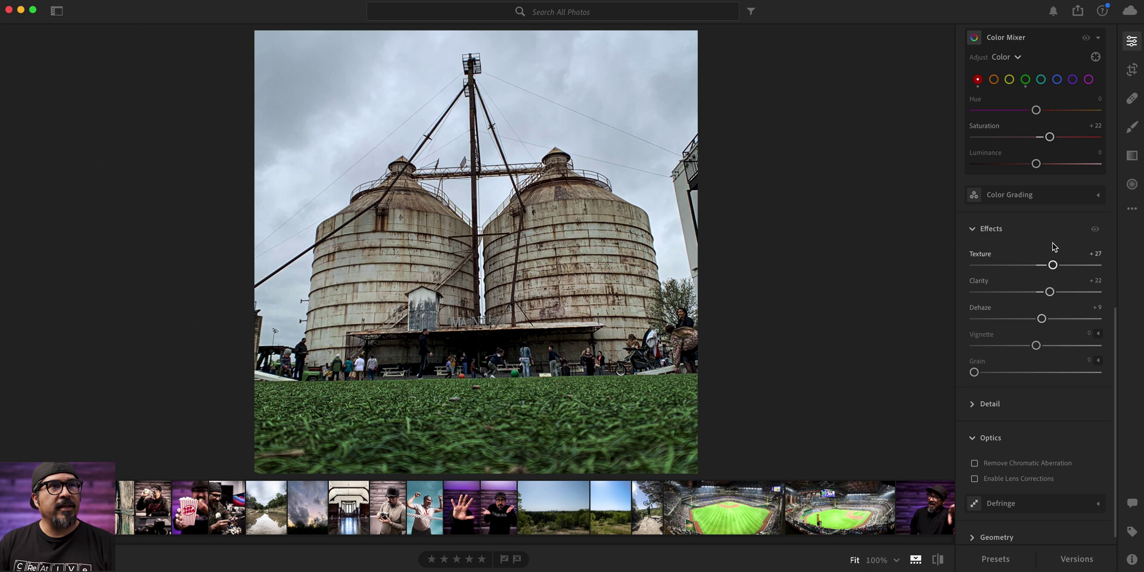
Set white balance Temp to +22, Saturation to −27 and Vibrance to −2.
left_click_drag(1114, 320, 1111, 199)
mouse_move(1035, 212)
left_mouse_down()
mouse_move(1061, 208)
mouse_move(1017, 235)
mouse_move(1050, 218)
left_mouse_up()
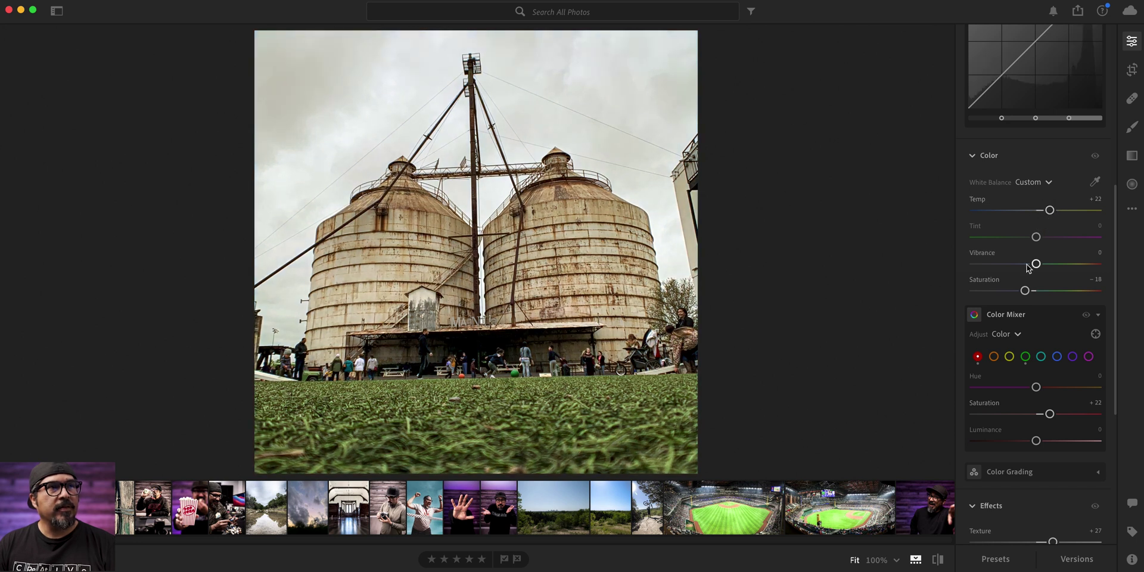
left_click_drag(1026, 293, 1019, 299)
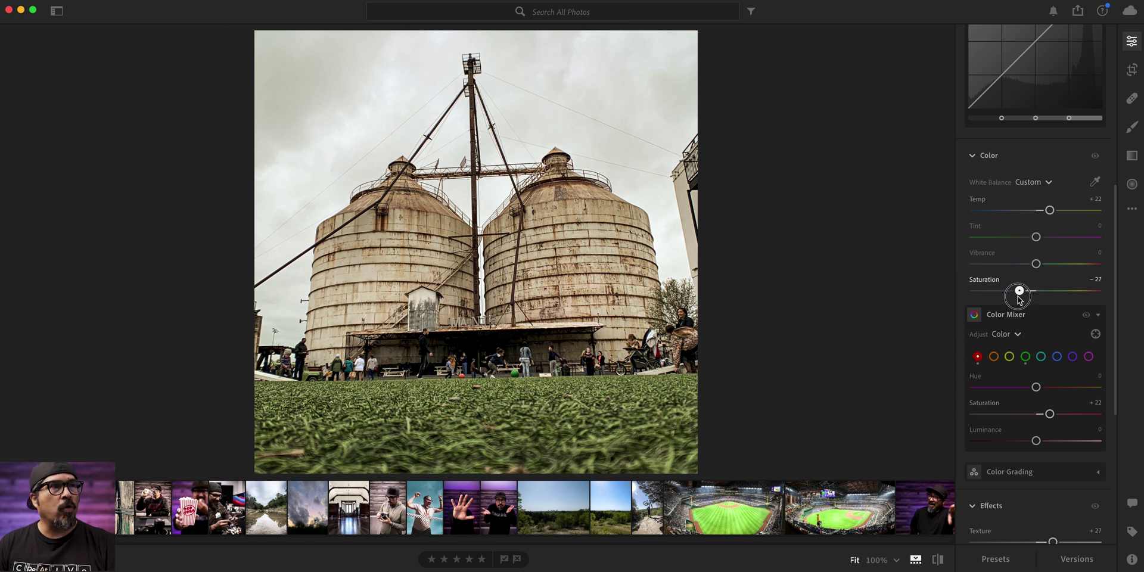
mouse_move(1036, 264)
left_mouse_down()
mouse_move(1068, 261)
mouse_move(1051, 268)
mouse_move(1076, 250)
mouse_move(1034, 278)
left_mouse_up()
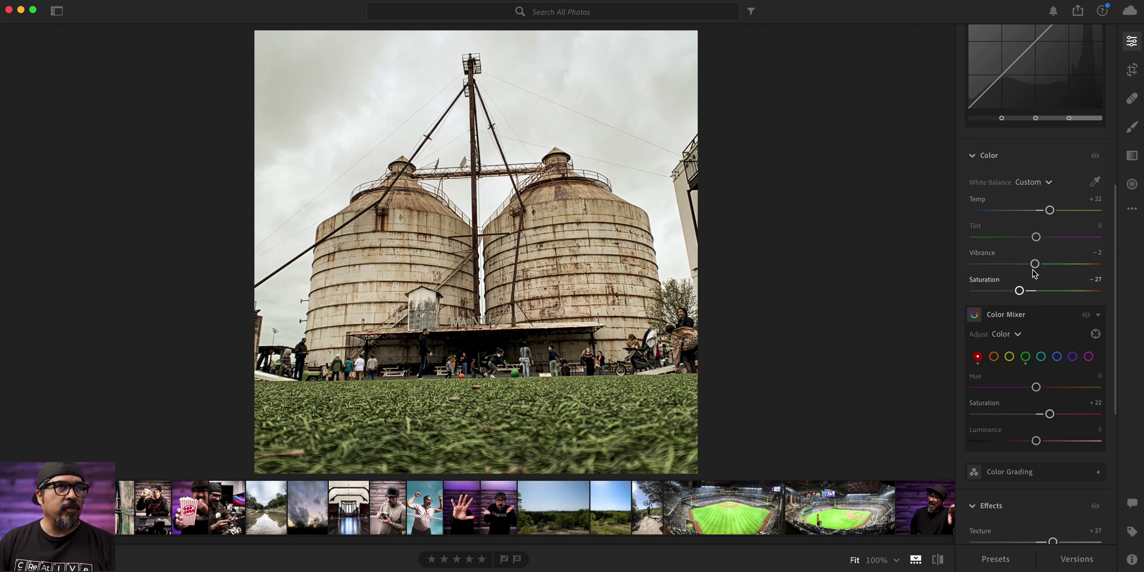
Compare the silos edit against the original photo, then return to the edited version.
left_click(1136, 211)
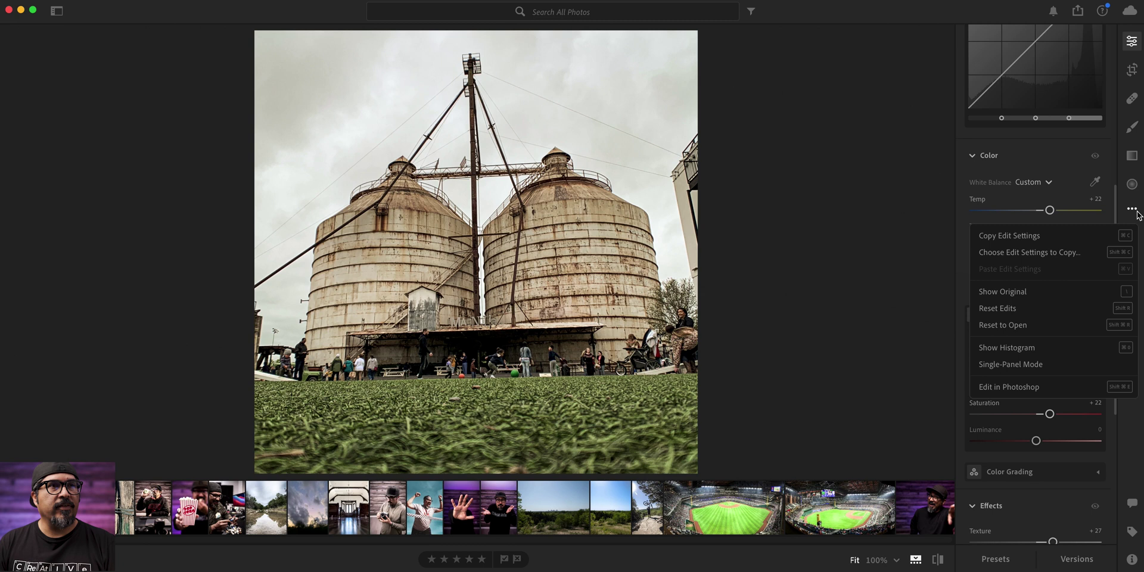
left_click(1064, 293)
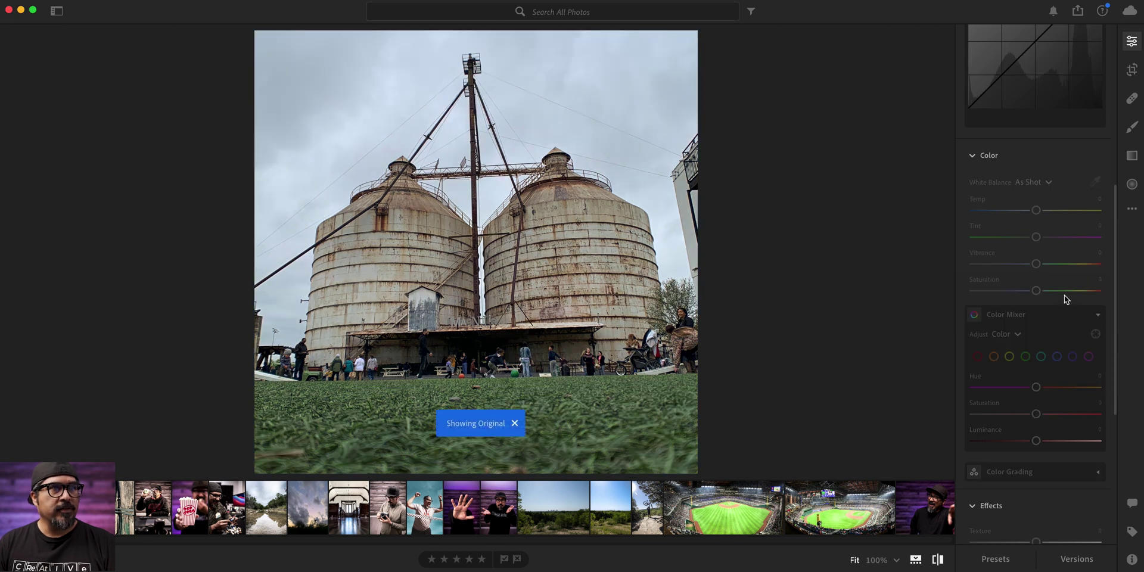
left_click(515, 423)
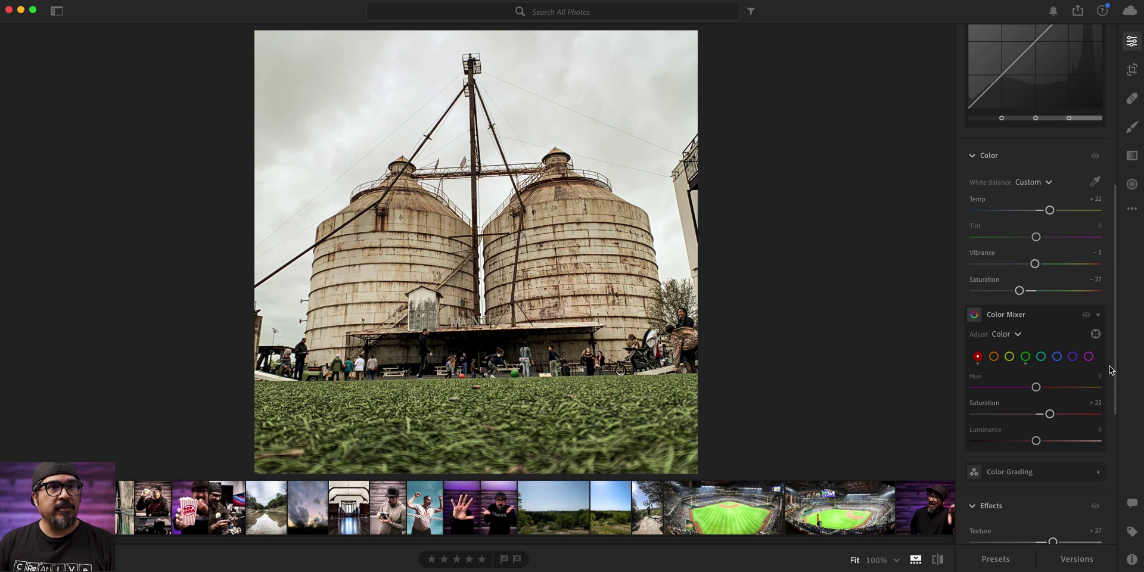
Bring up the Presets list and its options menu.
scroll(1111, 365, "up", 10)
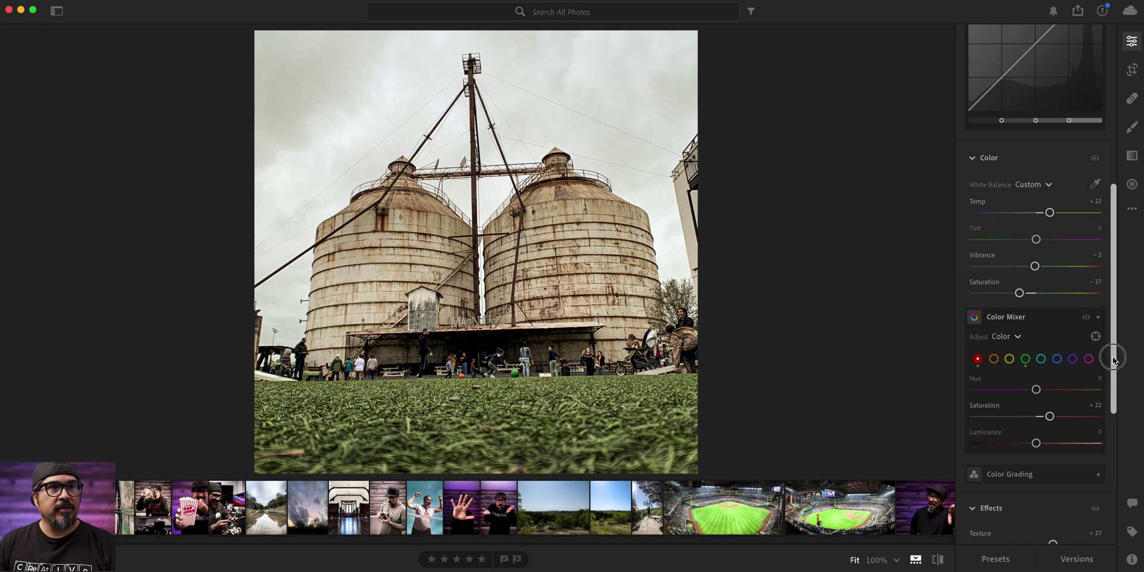
left_click(994, 559)
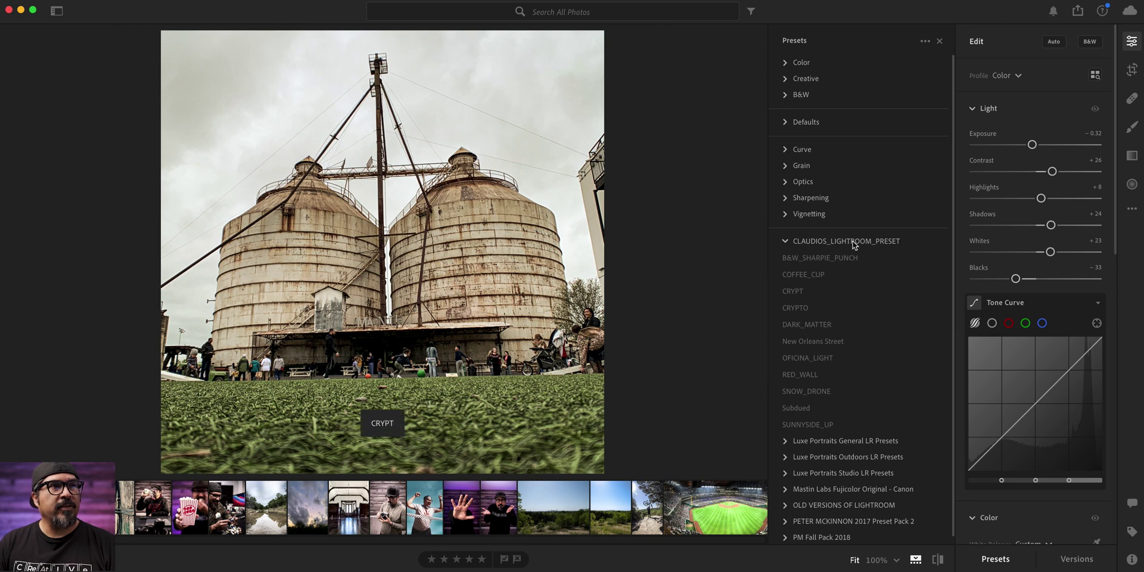
left_click(927, 46)
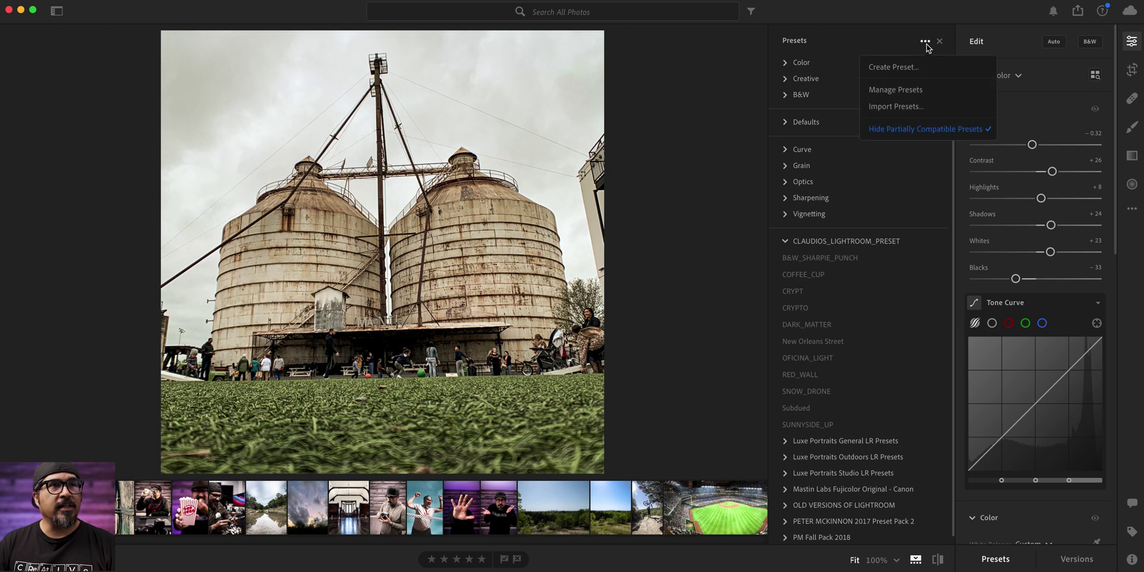
Save the silos edits as preset SILO_EFFECT in the CLAUDIOS_LIGHTROOM_PRESET group.
left_click(919, 71)
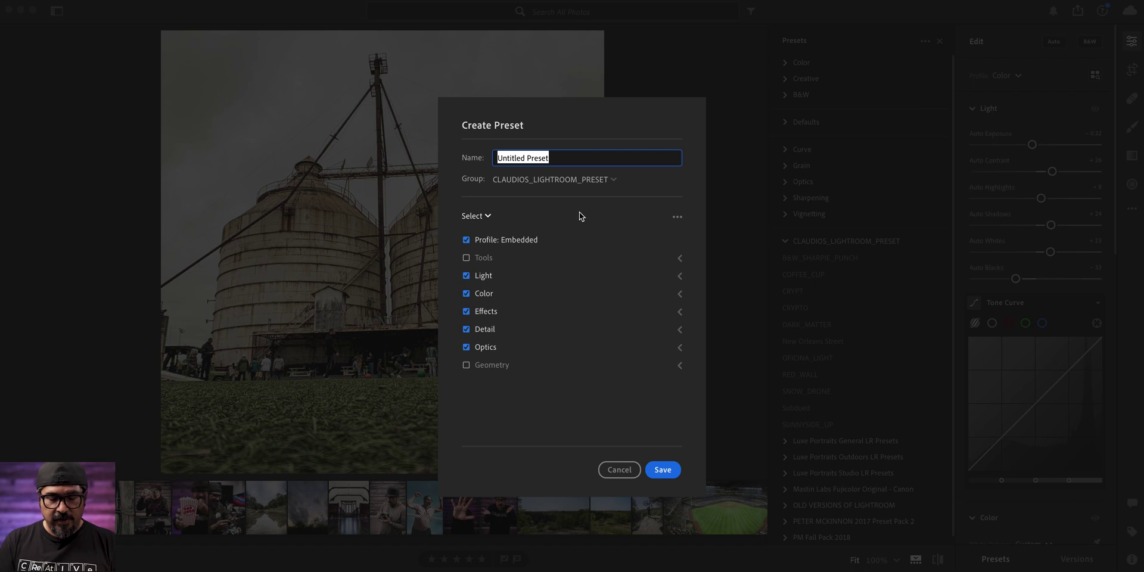
type("SILO_EFFECT")
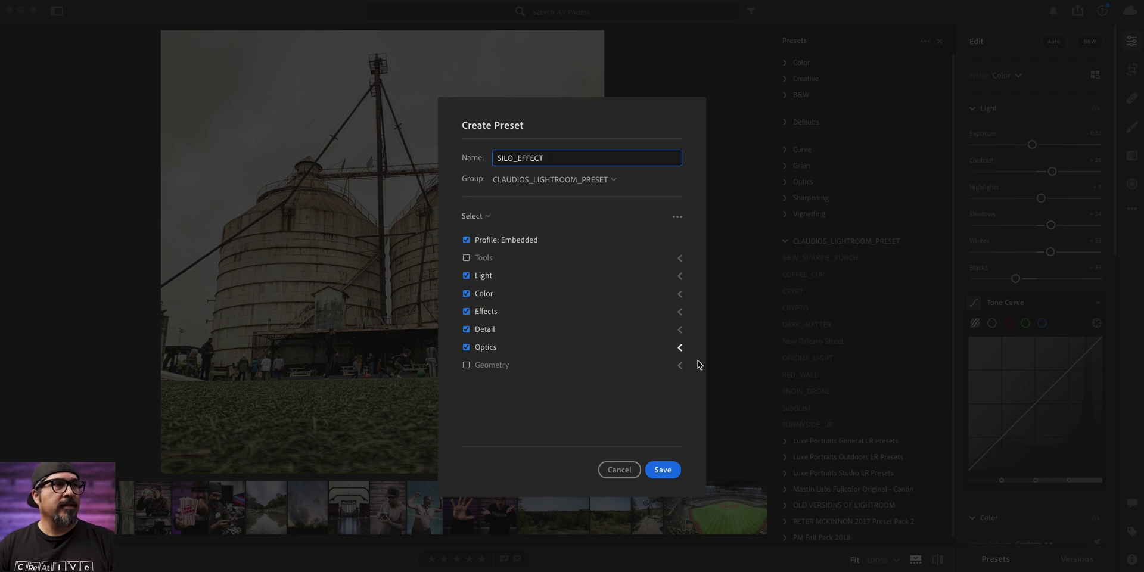
left_click(607, 180)
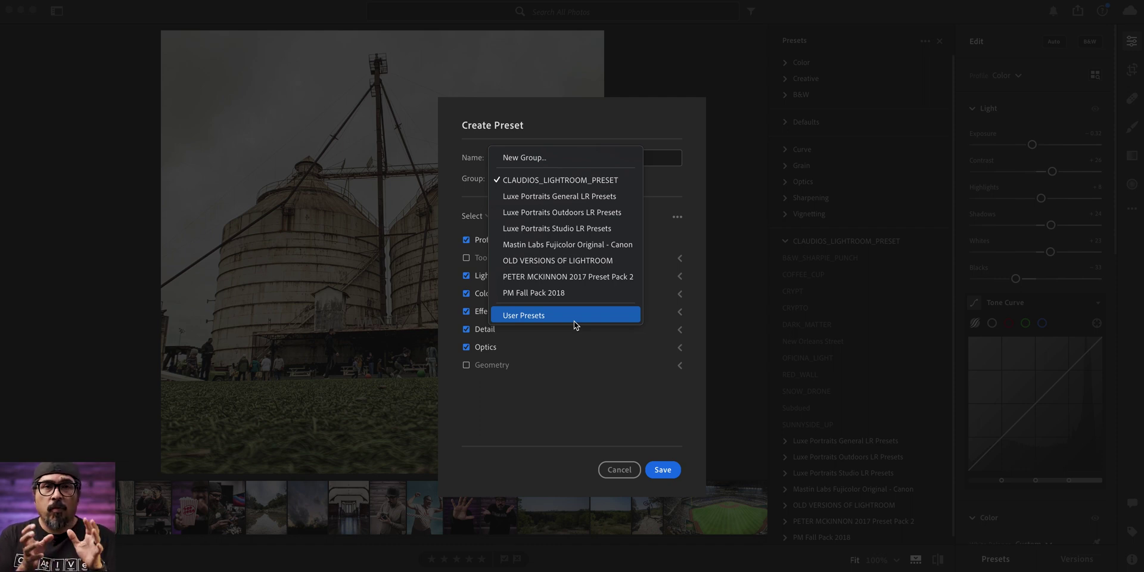
left_click(600, 180)
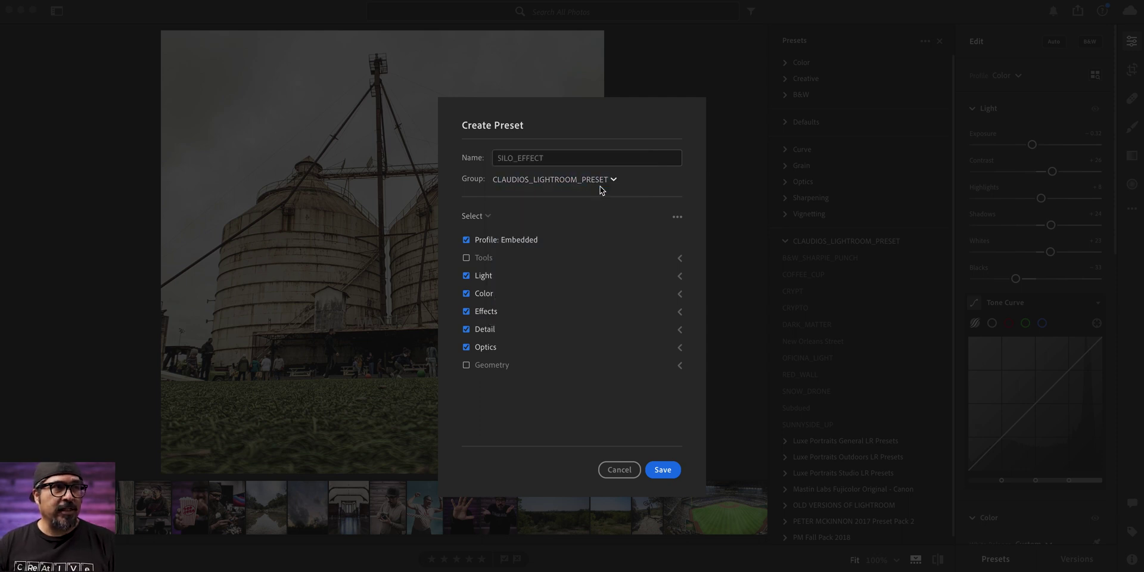
left_click(663, 469)
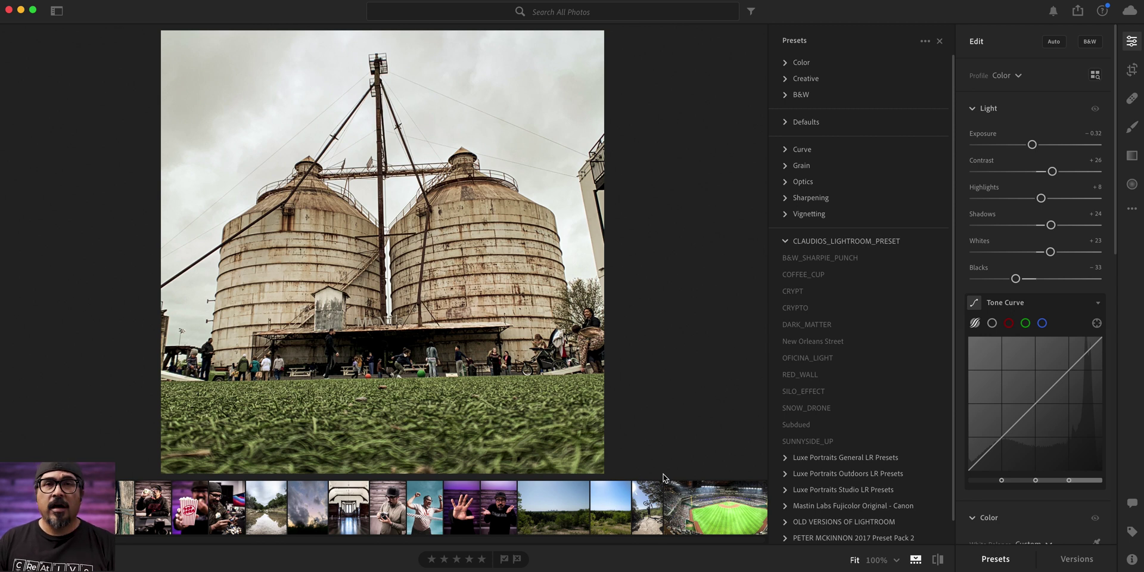
Apply SILO_EFFECT to the Magnolia Press coffee cup photo (Exposure −0.32, Contrast +26, Whites +23, Blacks −33).
key("Right")
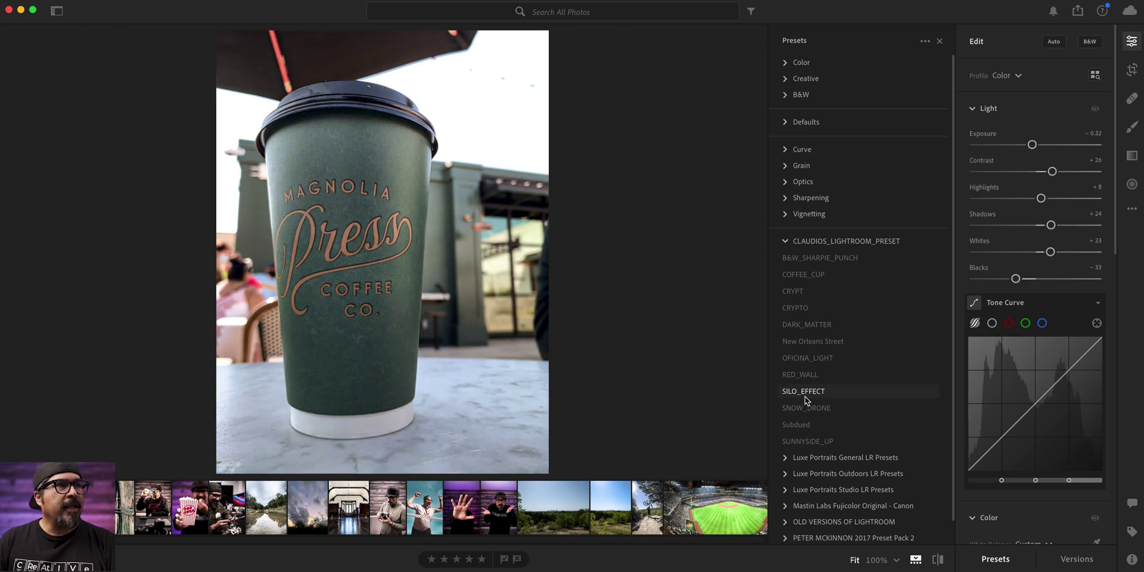
left_click(805, 397)
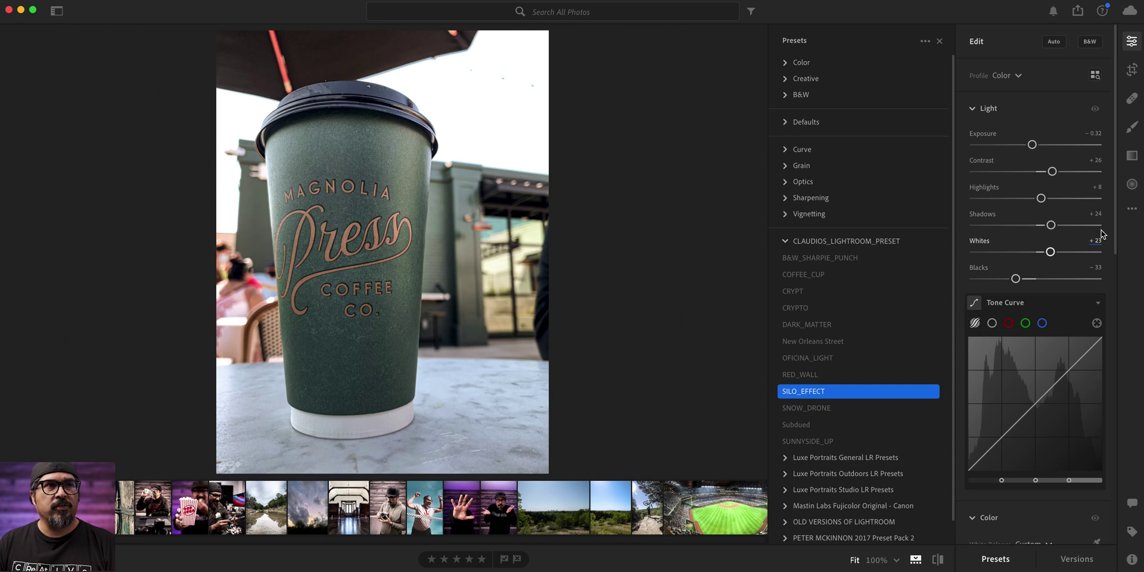
Lower the coffee cup photo's Shadows to -46 on top of the preset.
left_click_drag(1116, 212, 1112, 266)
scroll(1096, 256, "up", 5)
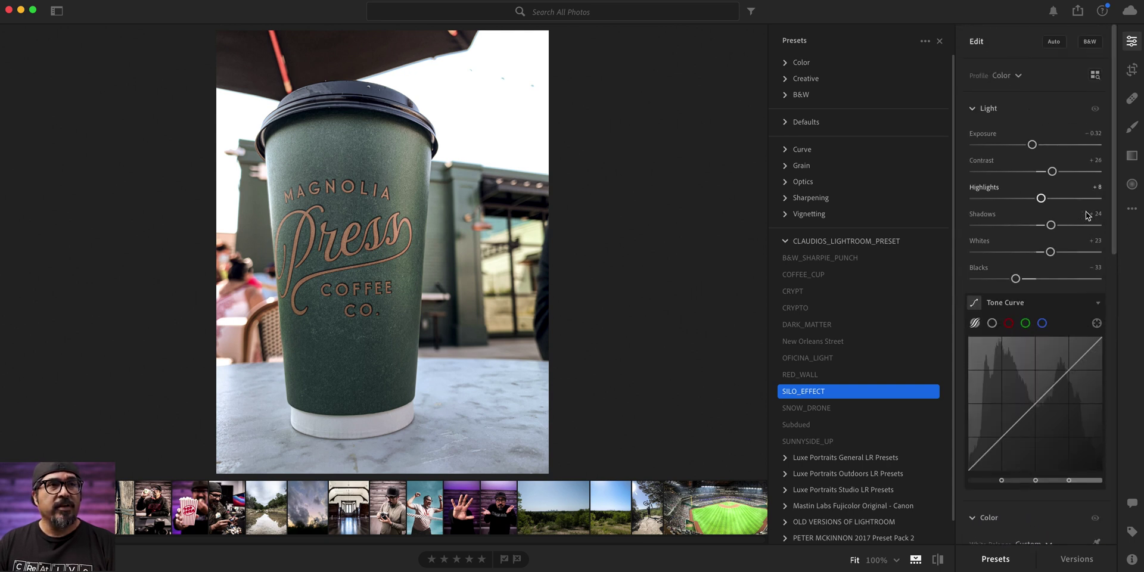
left_click_drag(1051, 225, 1008, 245)
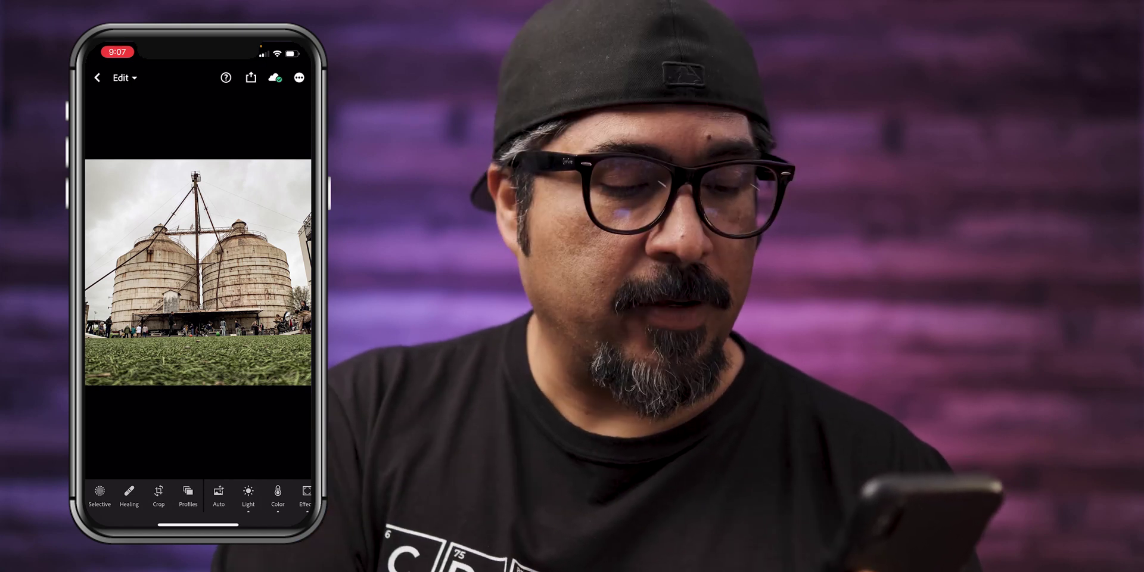
On the phone, review the synced silos edit's Light settings, then choose the fence-post photo from All Photos.
scroll(198, 498, "right", 1)
scroll(198, 497, "right", 2)
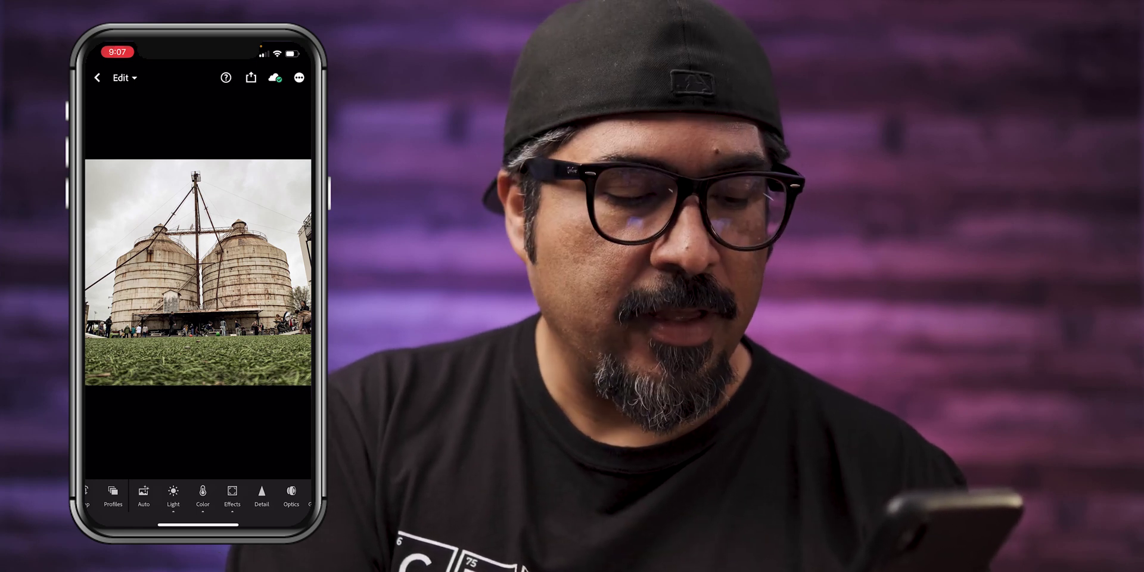
left_click(172, 497)
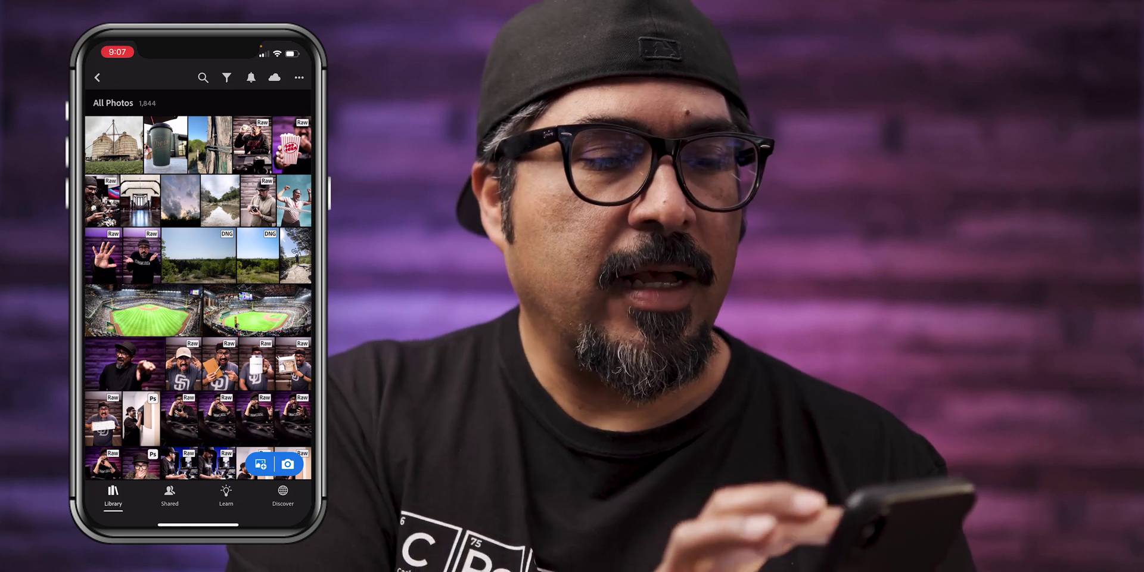
left_click(210, 145)
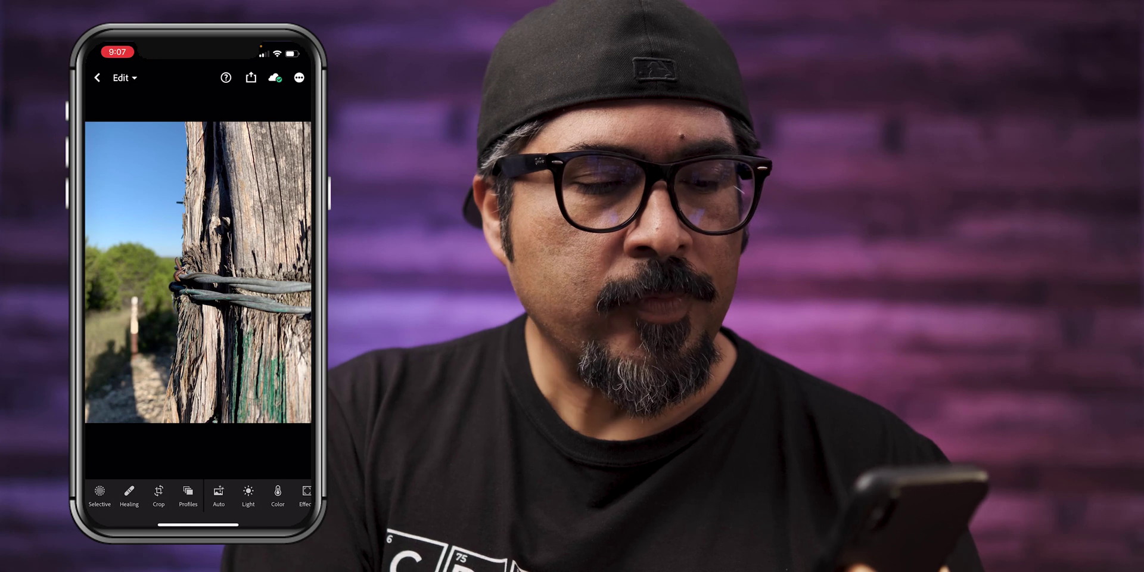
Apply SILO_EFFECT from the CLAUDIOS_LIGHTROOM_PRESET group to the fence-post photo.
scroll(198, 495, "right", 5)
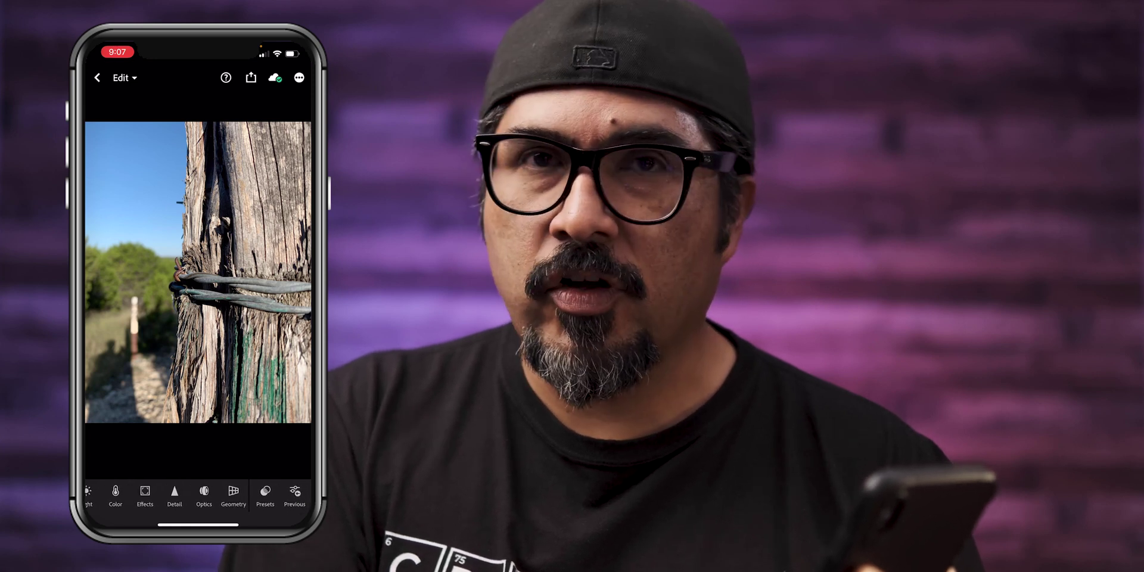
scroll(198, 495, "right", 3)
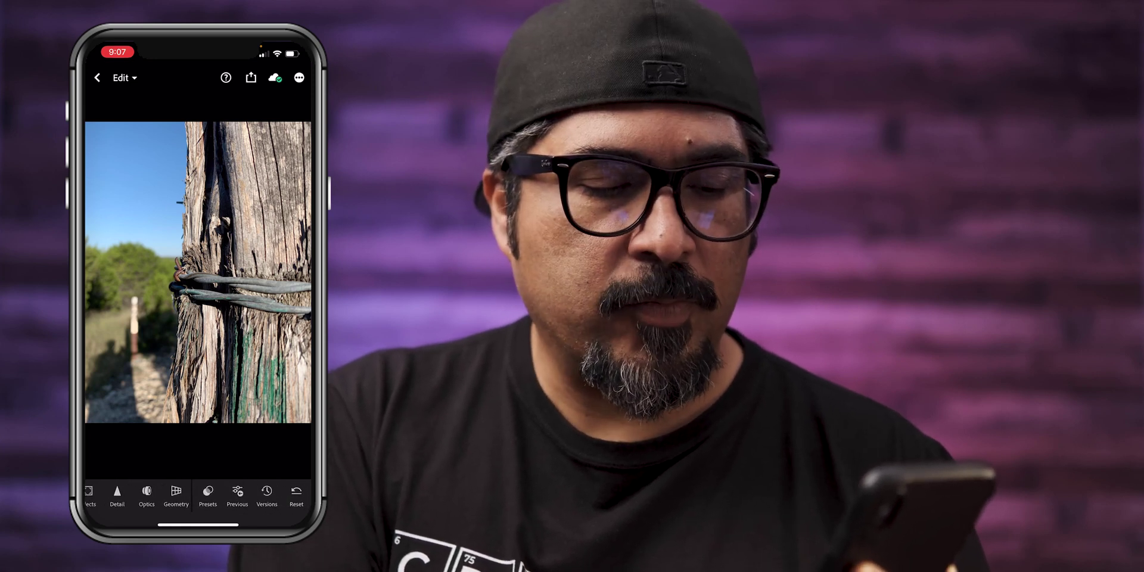
left_click(208, 495)
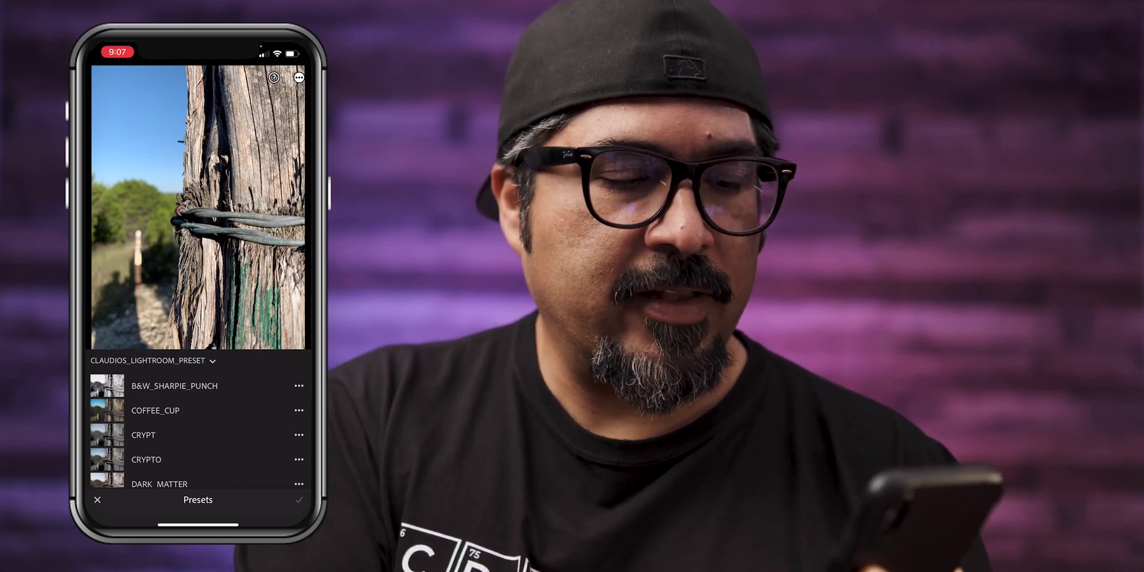
scroll(197, 429, "down", 10)
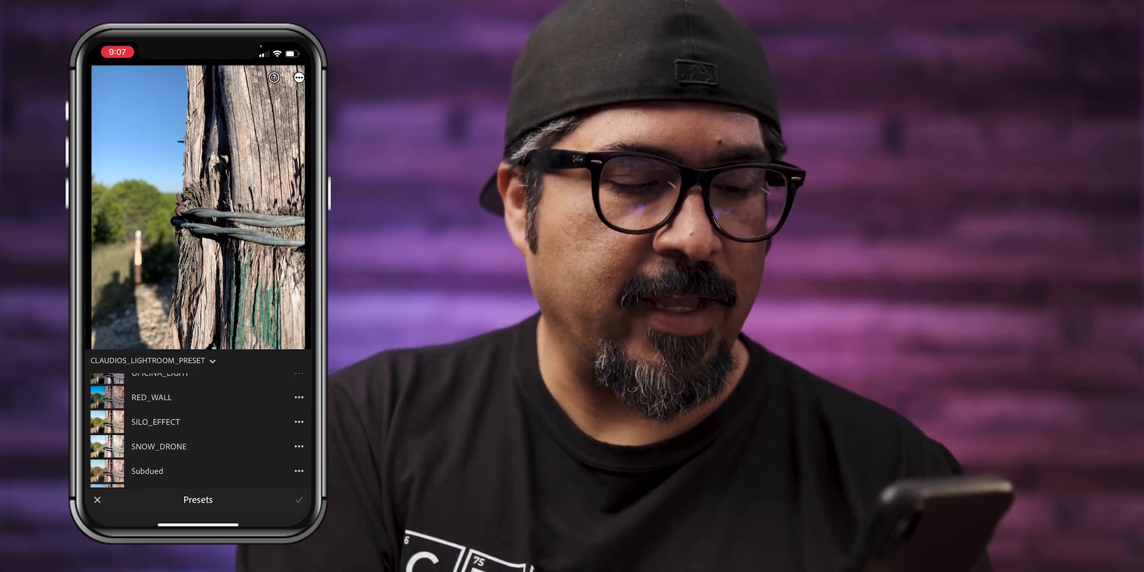
left_click(155, 421)
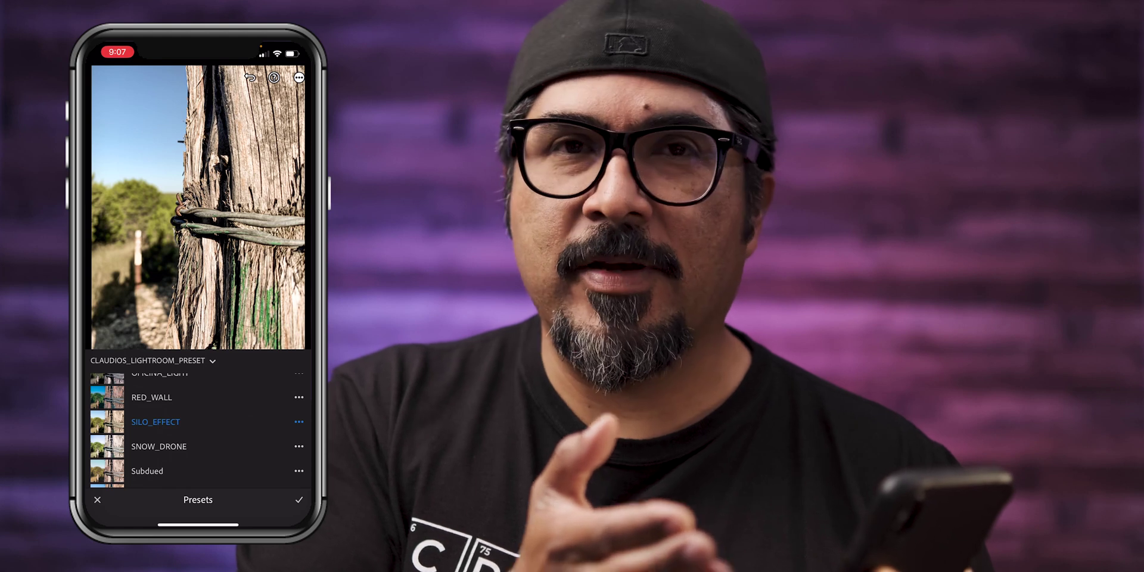